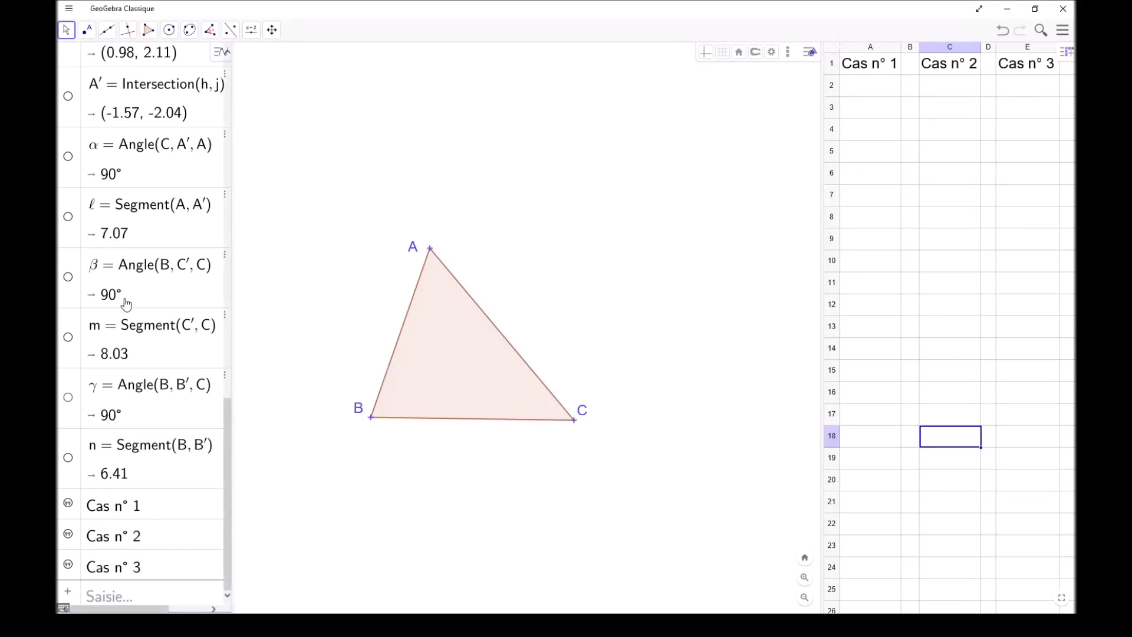
Show line h through B and C and the perpendicular j through A in the graphics view
scroll(130, 293, "up", 2)
scroll(130, 293, "up", 8)
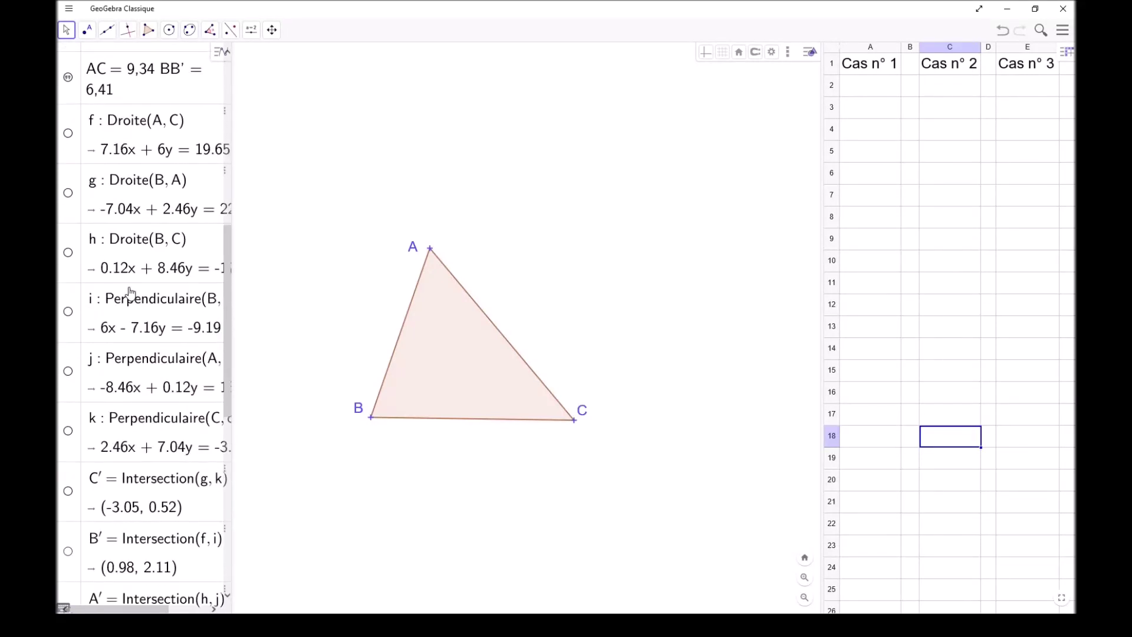
left_click(68, 254)
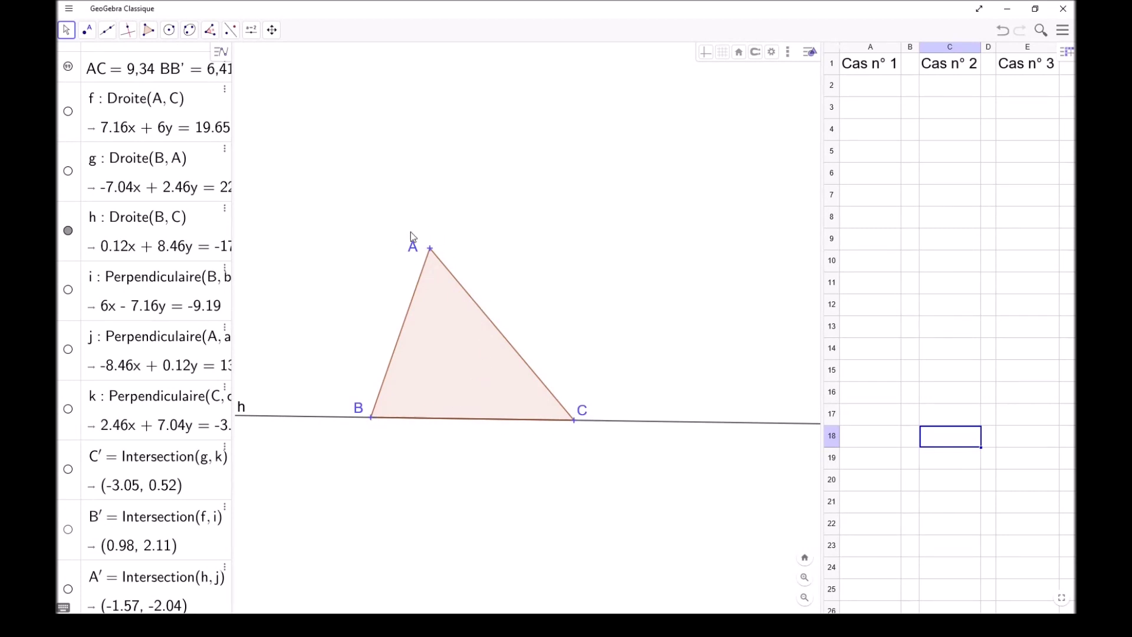
left_click(67, 349)
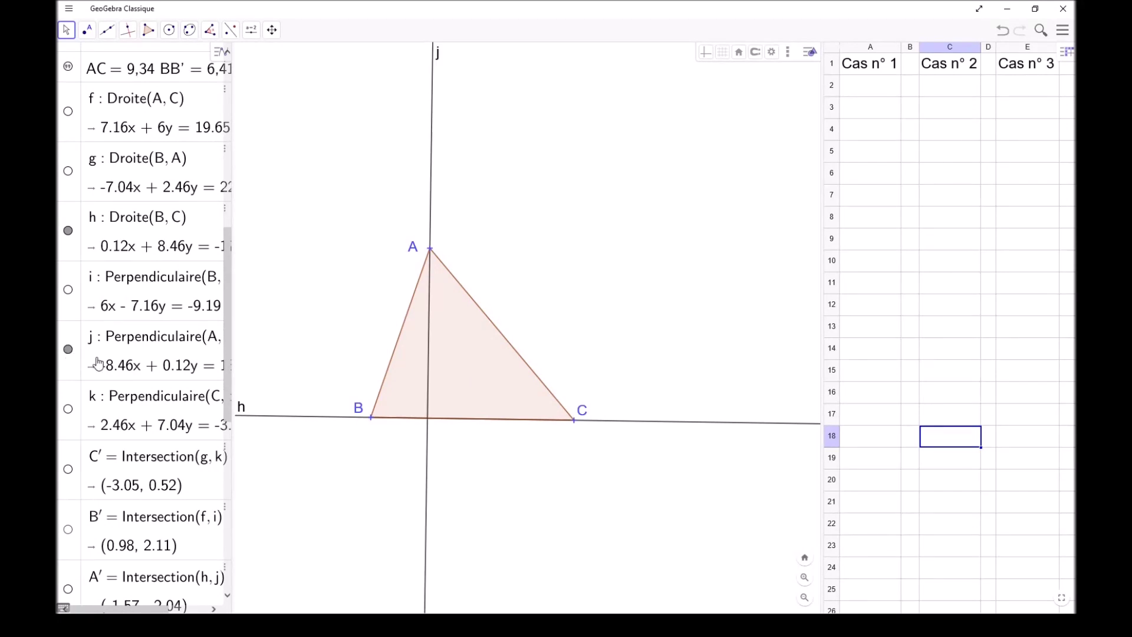
Show the right angle α and the intersection point A′ of lines h and j
scroll(127, 418, "down", 5)
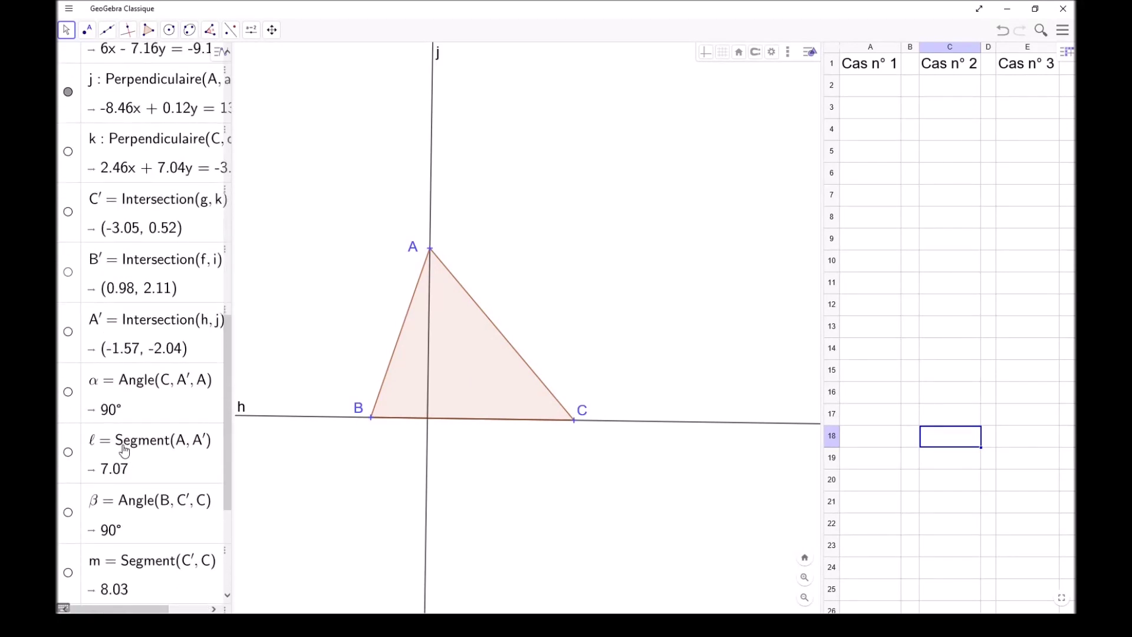
left_click(68, 393)
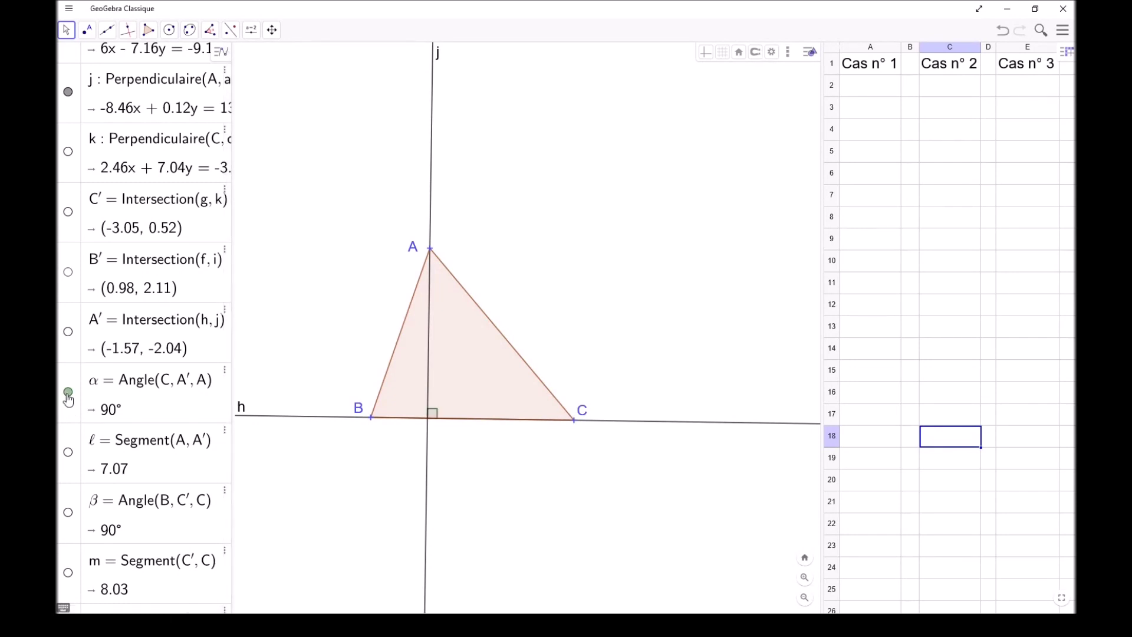
left_click(71, 332)
left_click(65, 37)
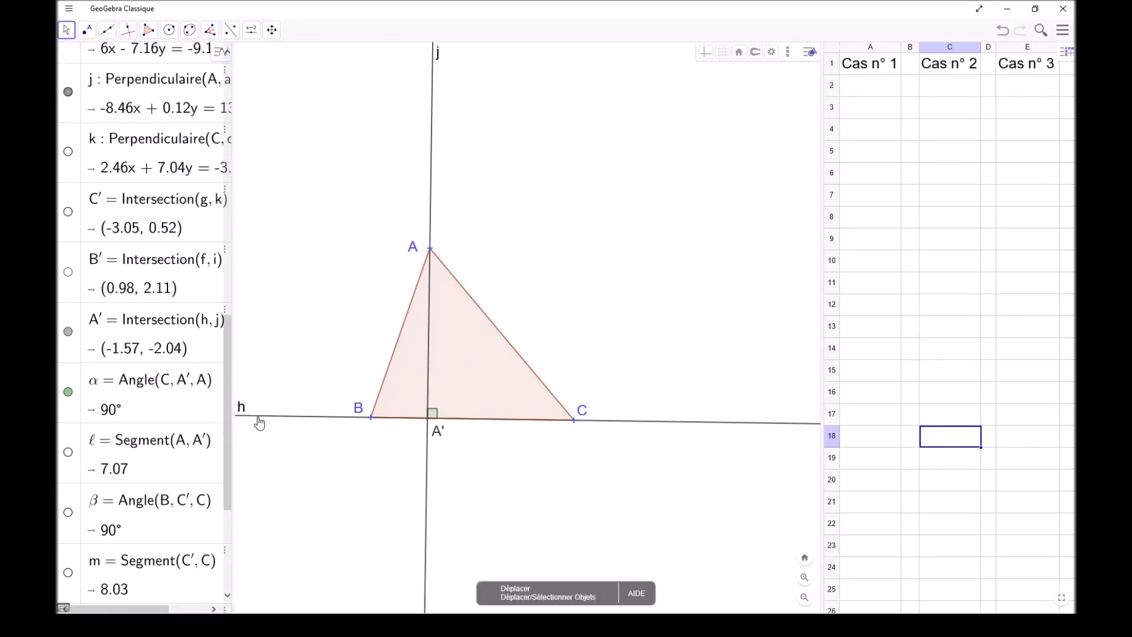
Move vertex A outward beyond B to test the altitude construction, and undo the move
left_click_drag(430, 249, 313, 269)
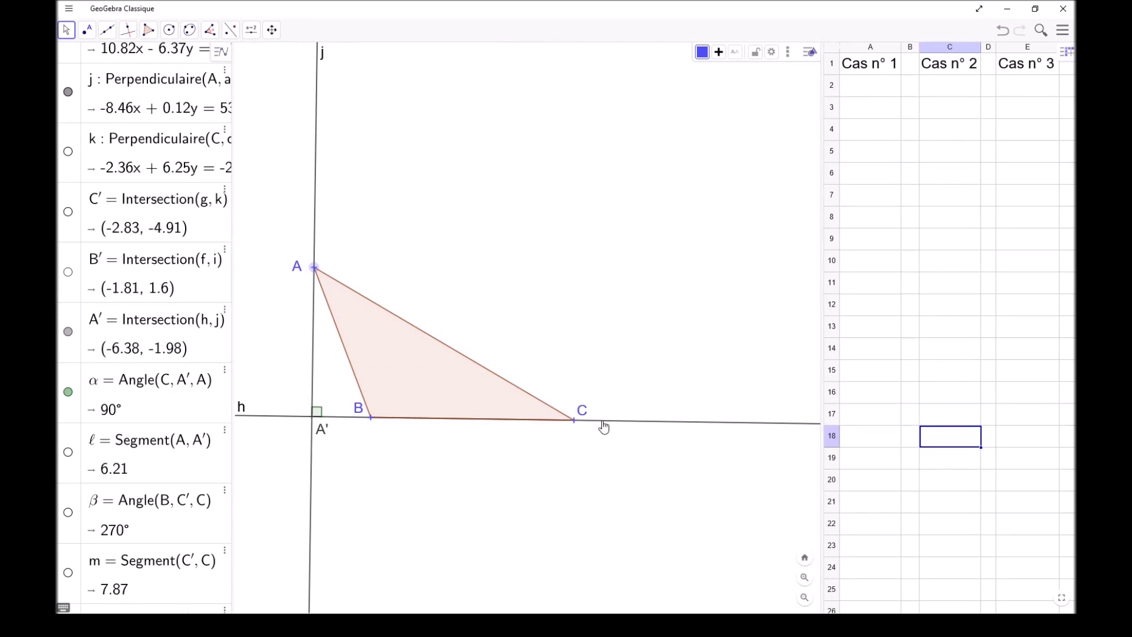
key("ctrl+z")
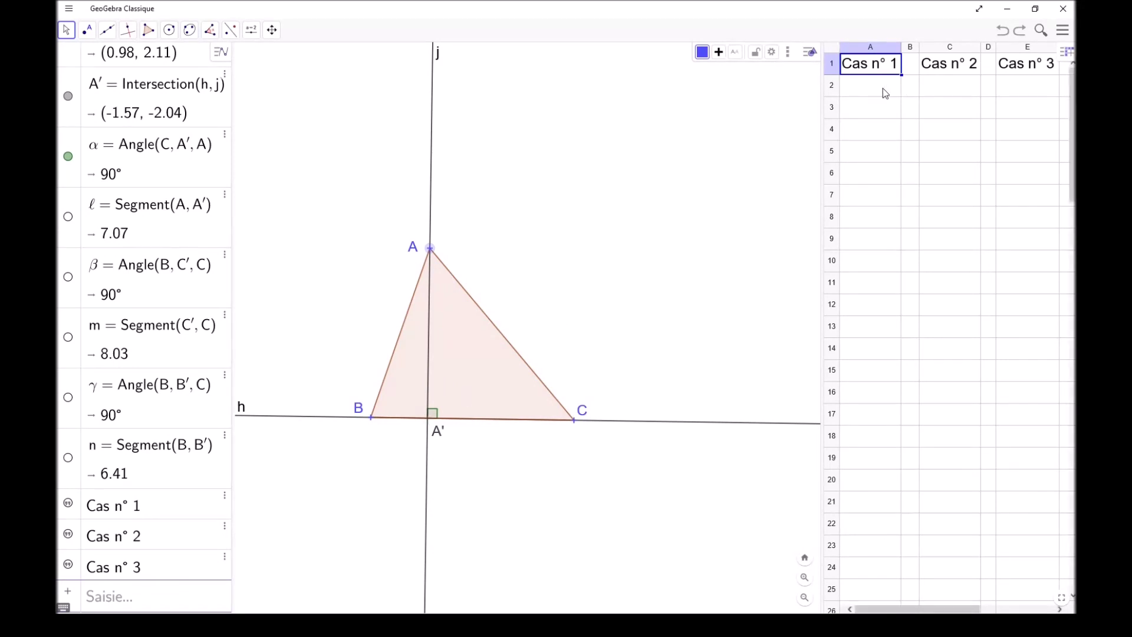
Enter the formula =distanceBC in cell A2 under Cas n° 1
scroll(283, 200, "up", 3)
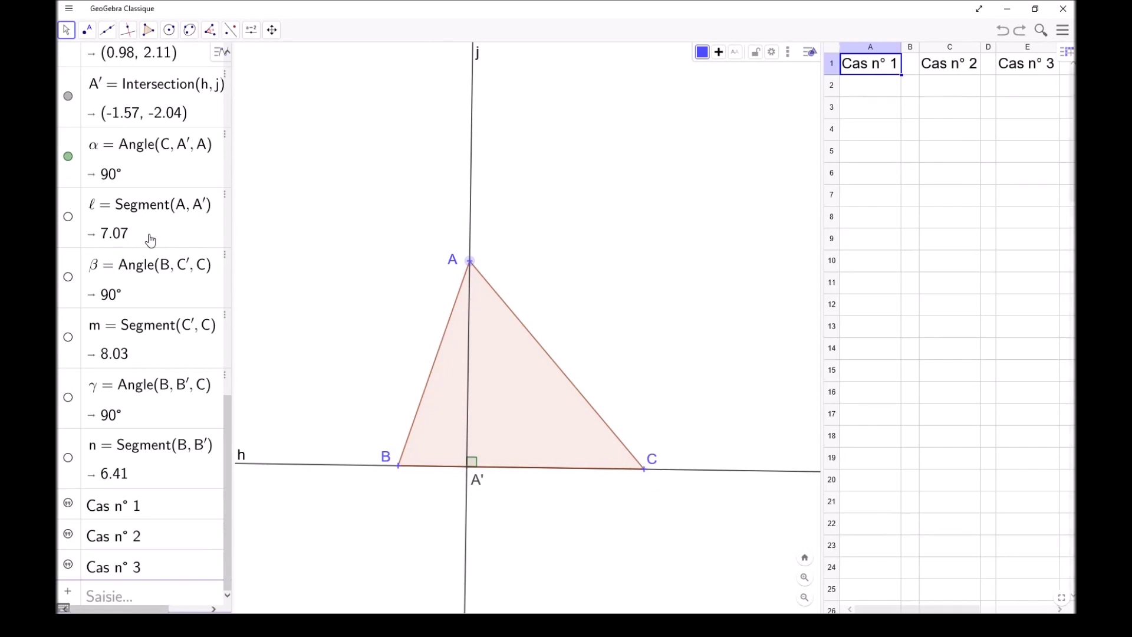
scroll(151, 241, "up", 4)
scroll(151, 241, "up", 10)
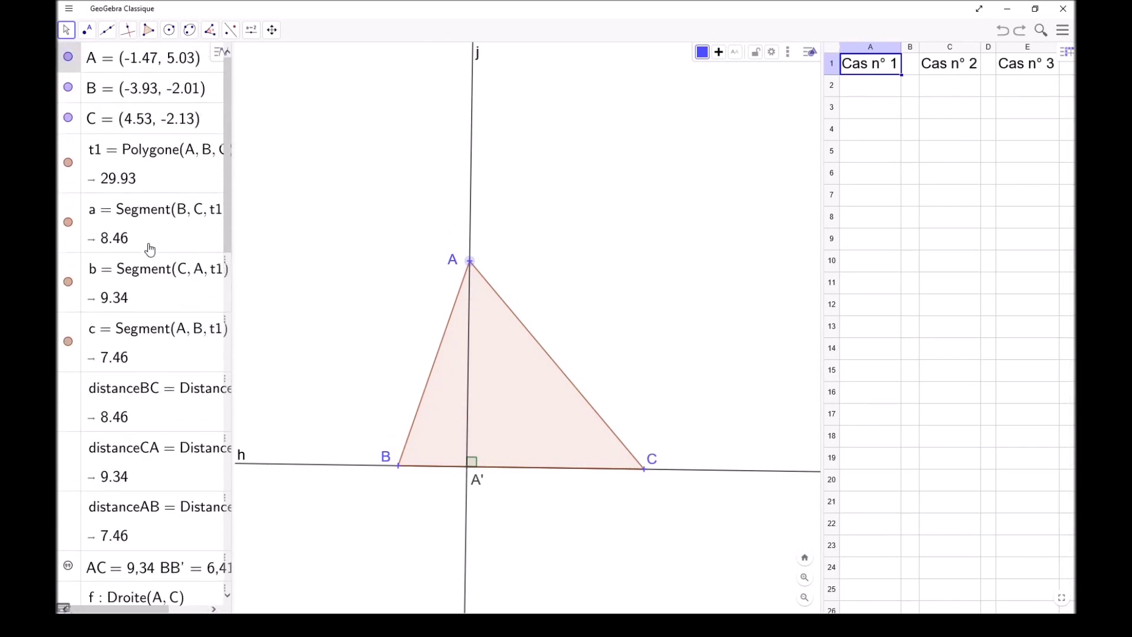
left_click(857, 90)
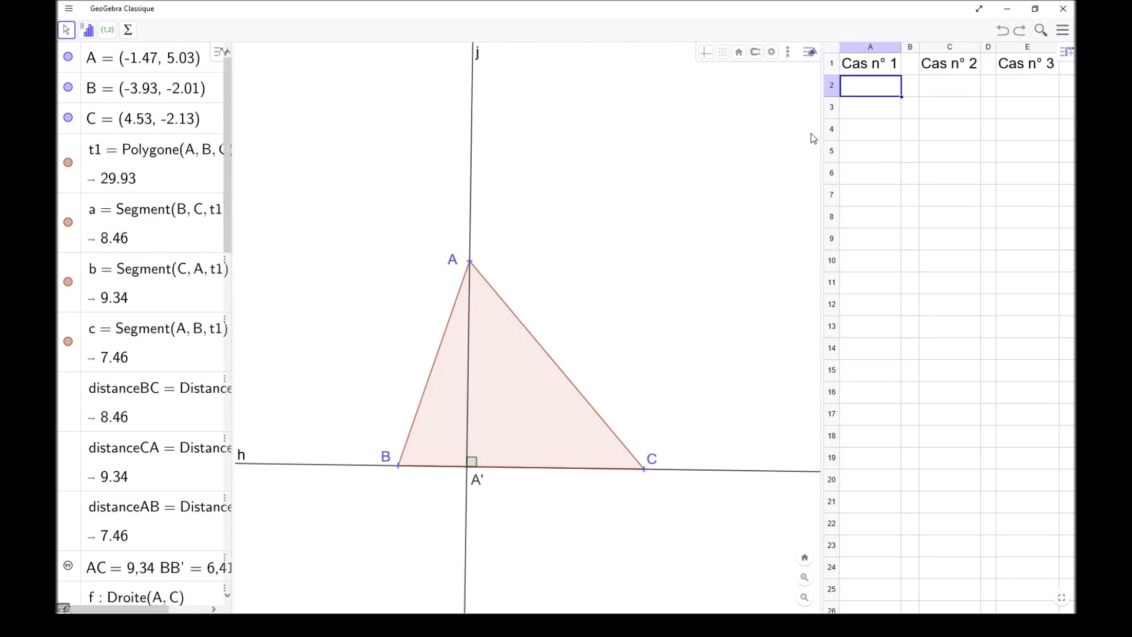
left_click(859, 84)
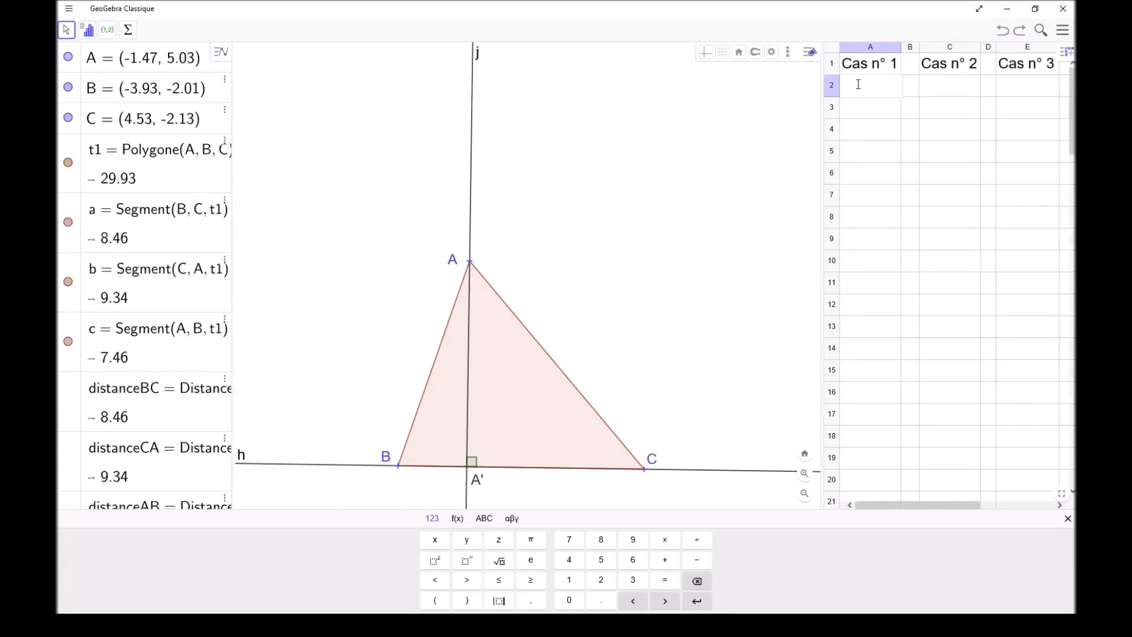
left_click(859, 84)
type("=distan")
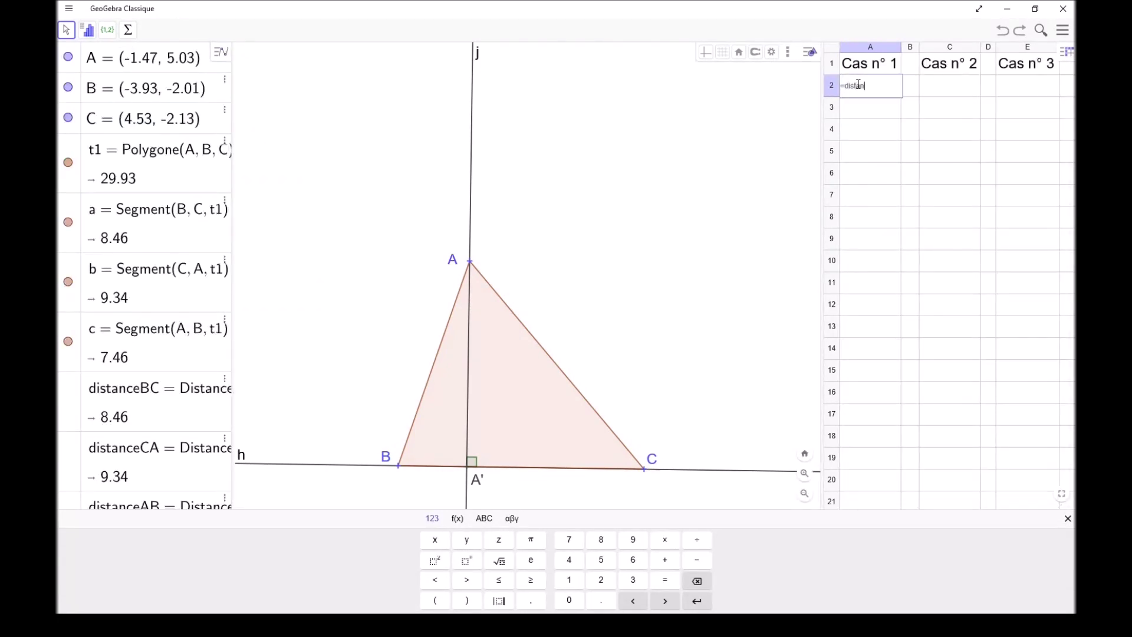
type("ceBC")
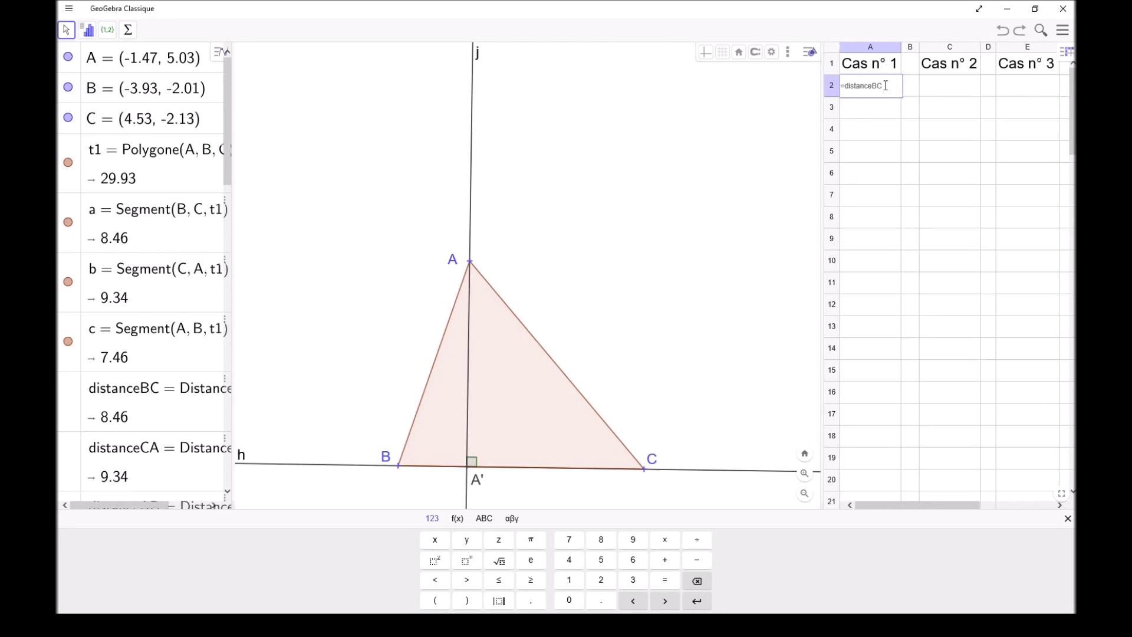
key("Return")
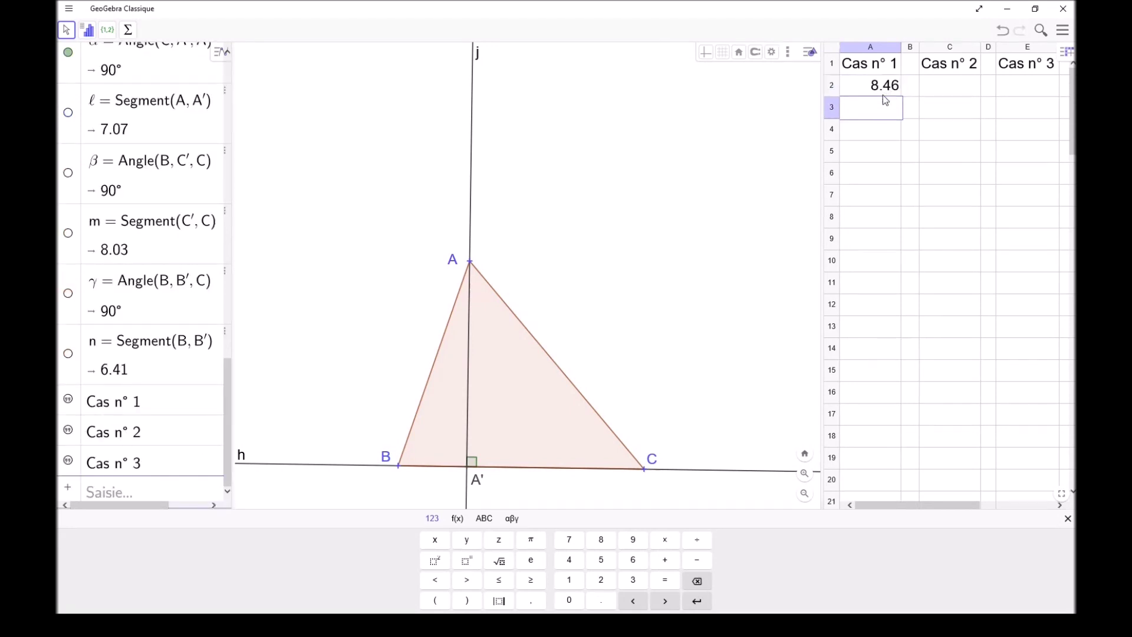
Test how cell A2 responds by moving vertex A and vertex B, undoing each move
left_click(470, 263)
left_click_drag(470, 266, 340, 265)
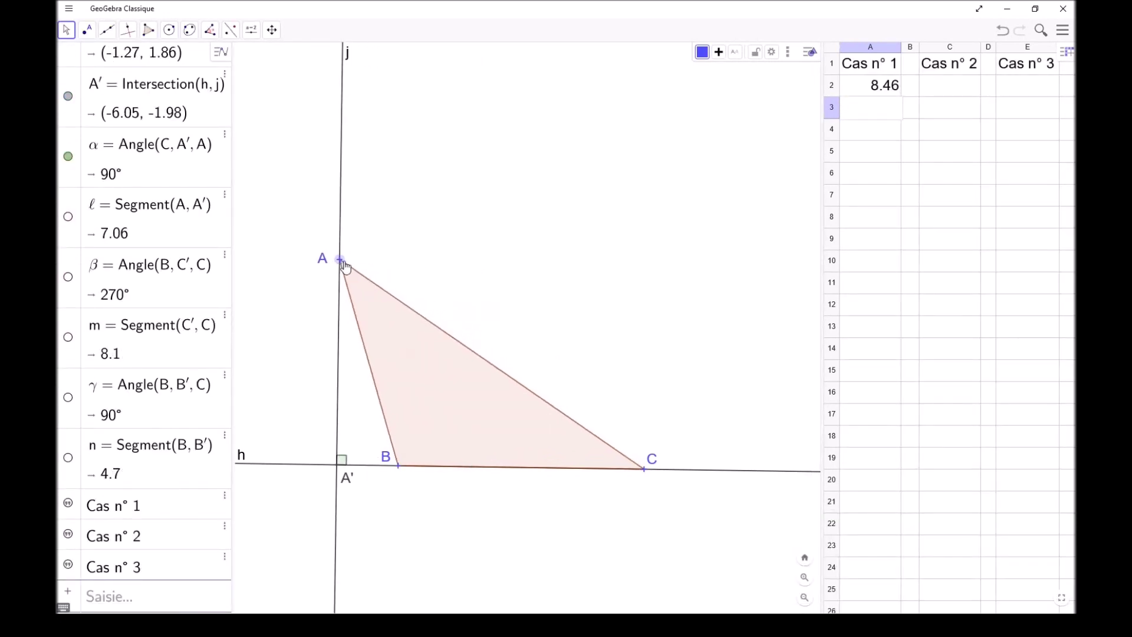
key("ctrl+z")
left_click_drag(401, 467, 386, 379)
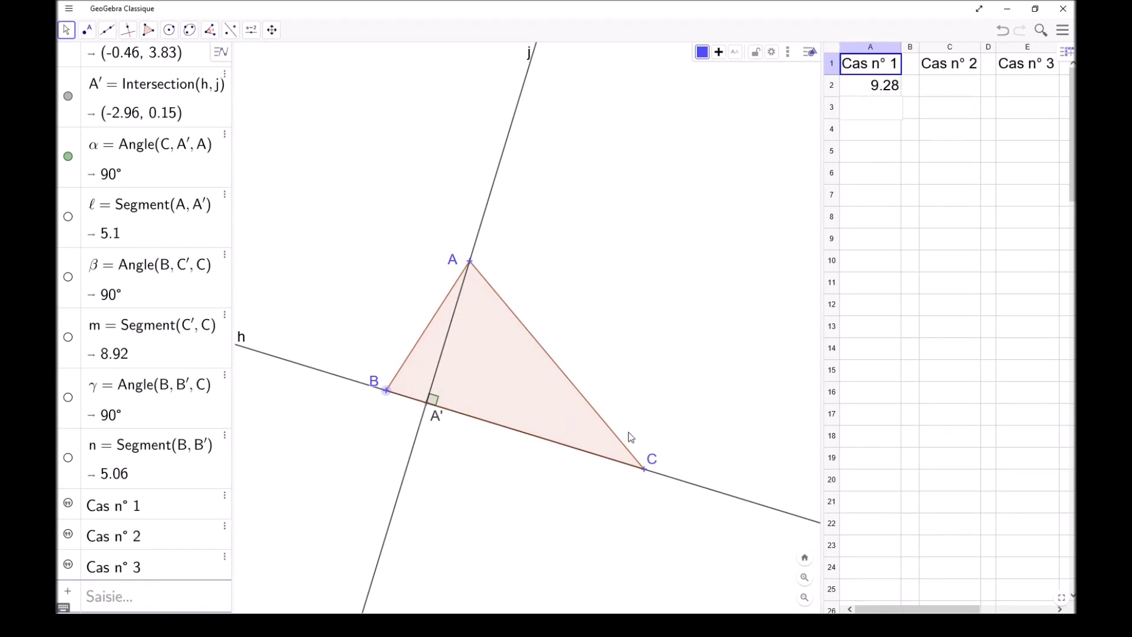
key("ctrl+z")
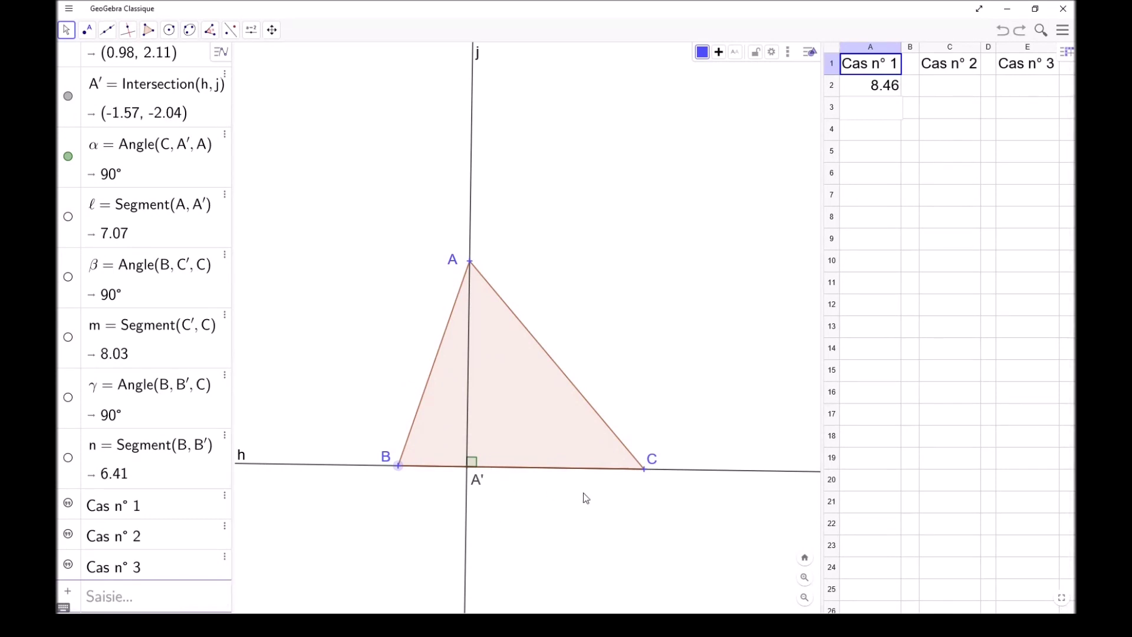
left_click(686, 409)
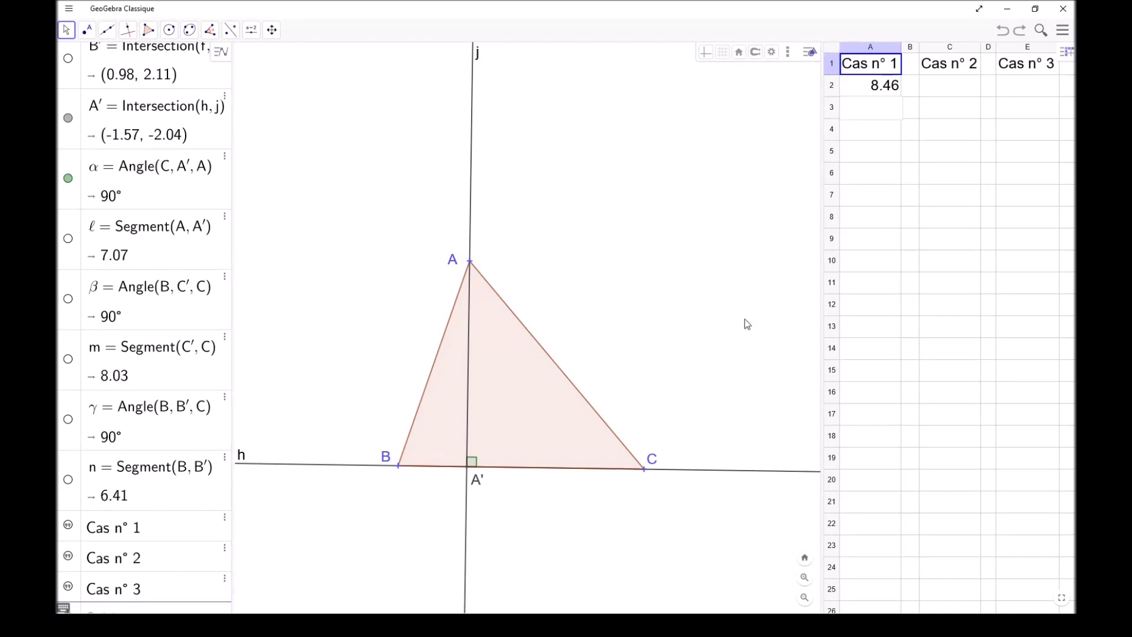
Enter the formula =l in cell A3 to link it to the length of altitude AA′
double_click(868, 109)
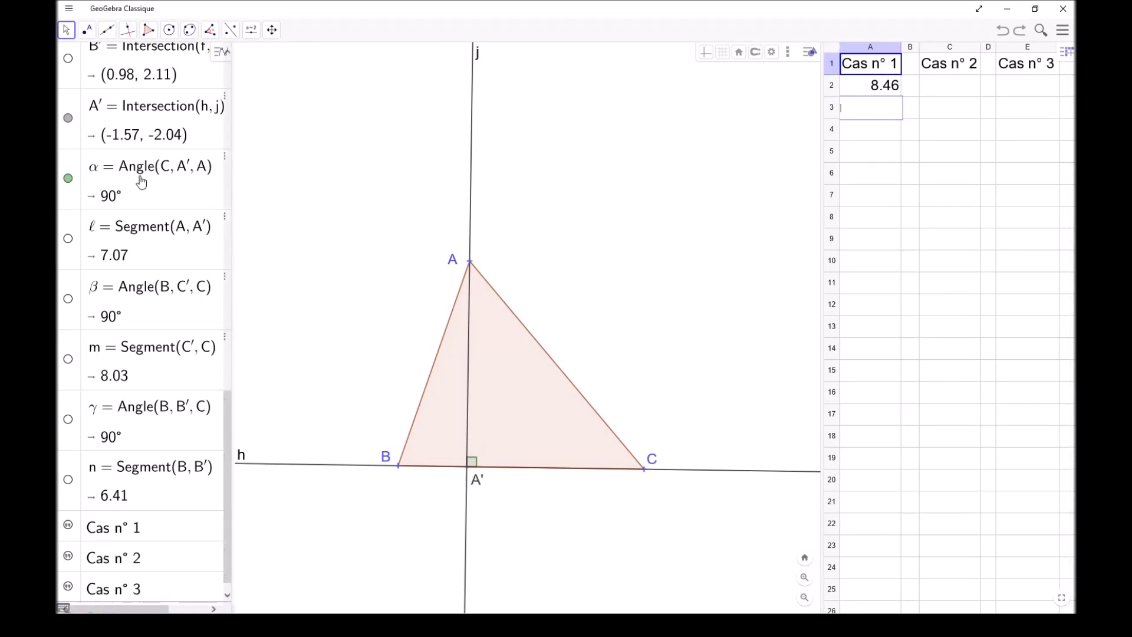
scroll(128, 228, "up", 2)
scroll(127, 228, "up", 4)
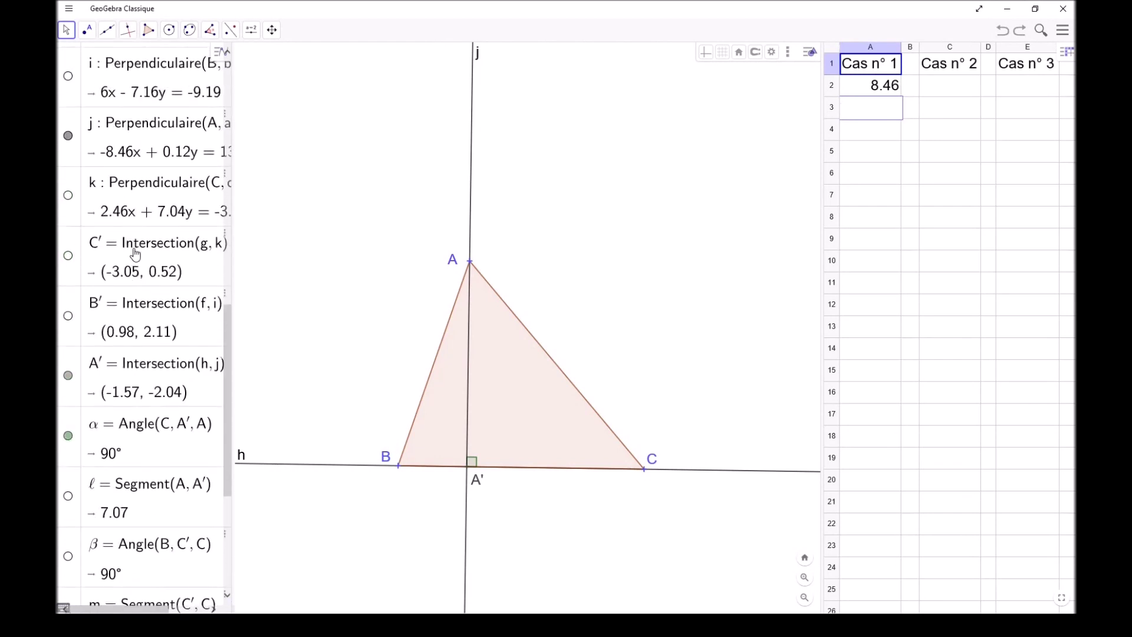
scroll(144, 318, "down", 4)
scroll(197, 466, "down", 2)
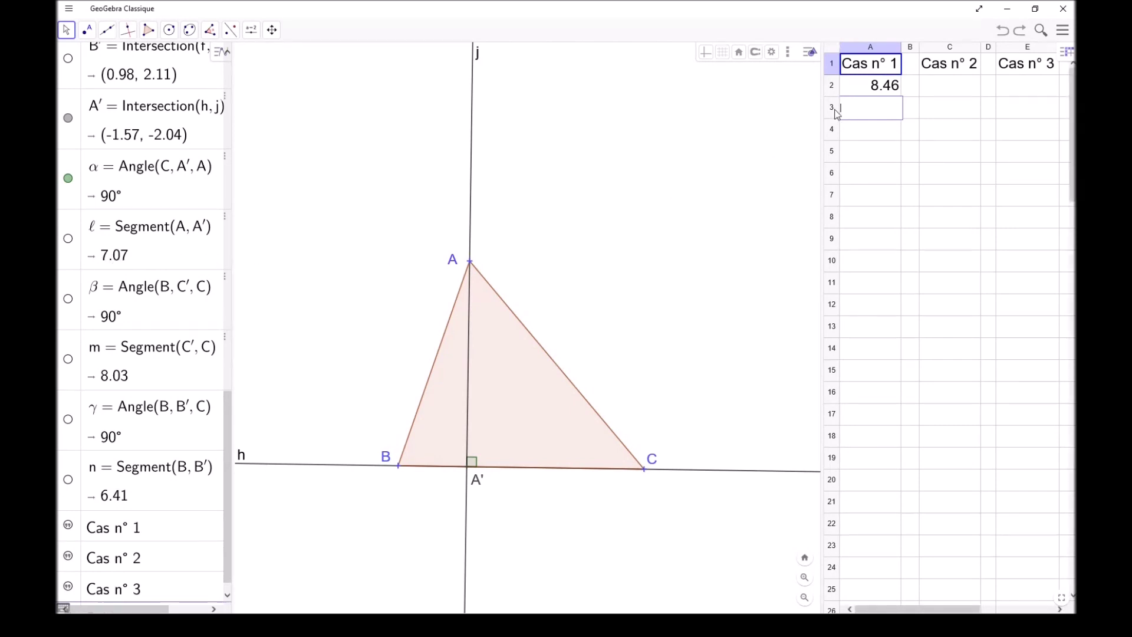
type("=")
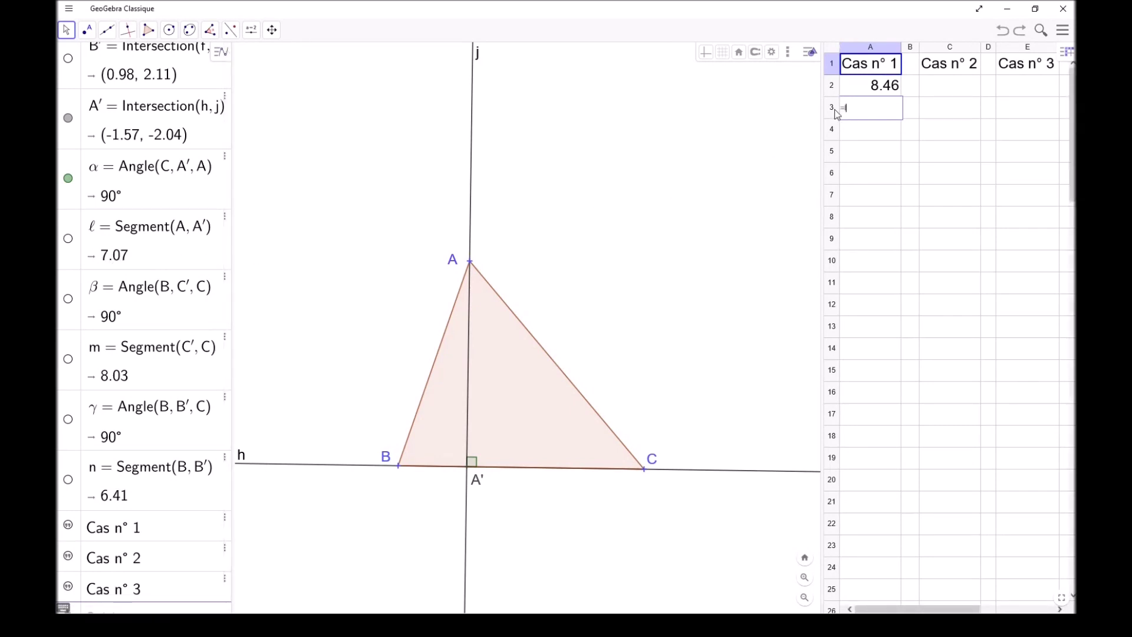
type("l")
key("Return")
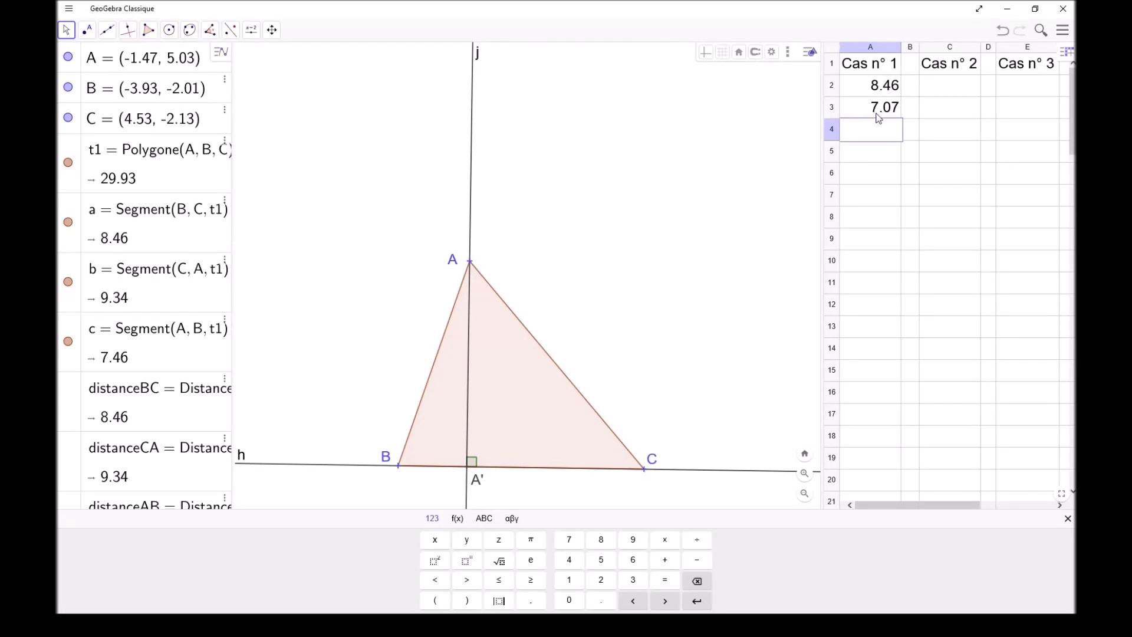
Enter a formula in cell A5 computing the triangle's area as half the product of A2 and A3
double_click(862, 152)
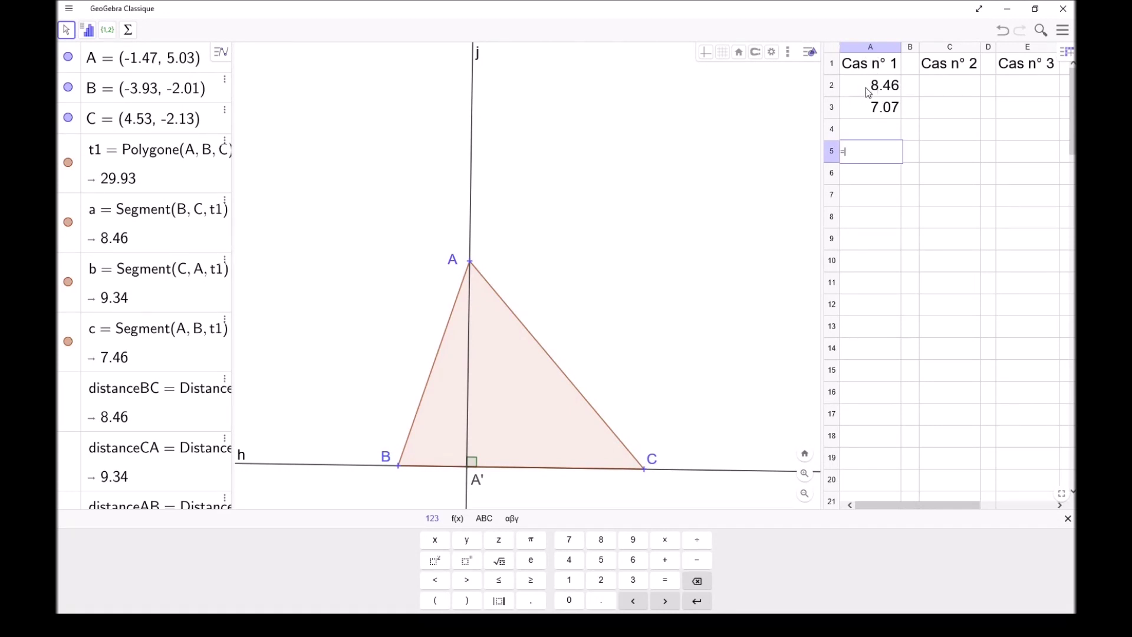
type("A2")
type("(")
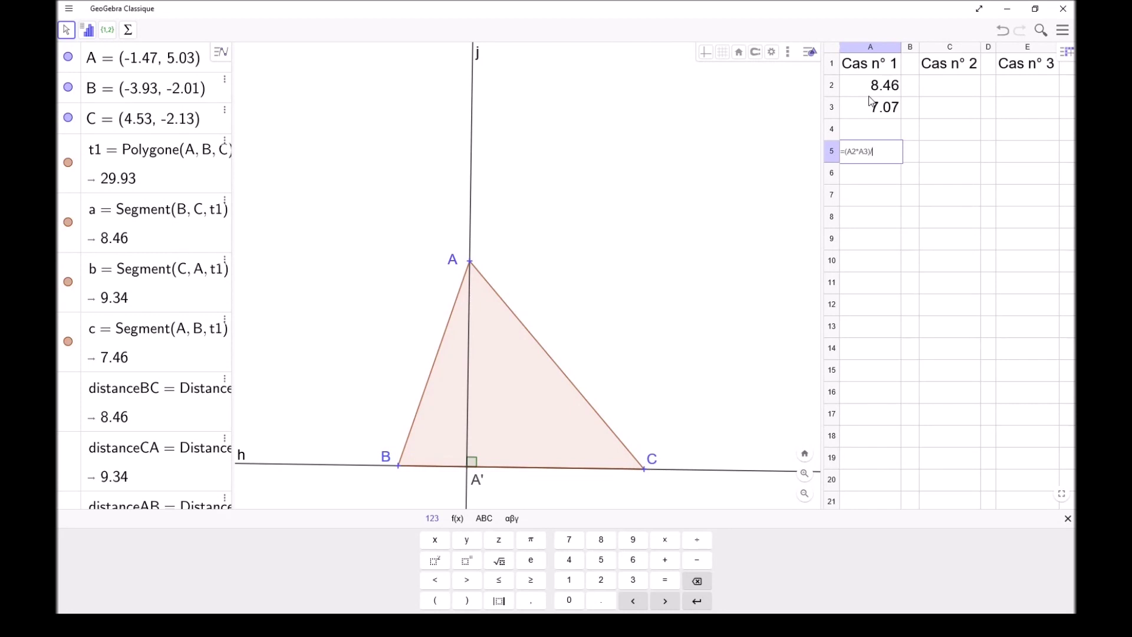
key("Return")
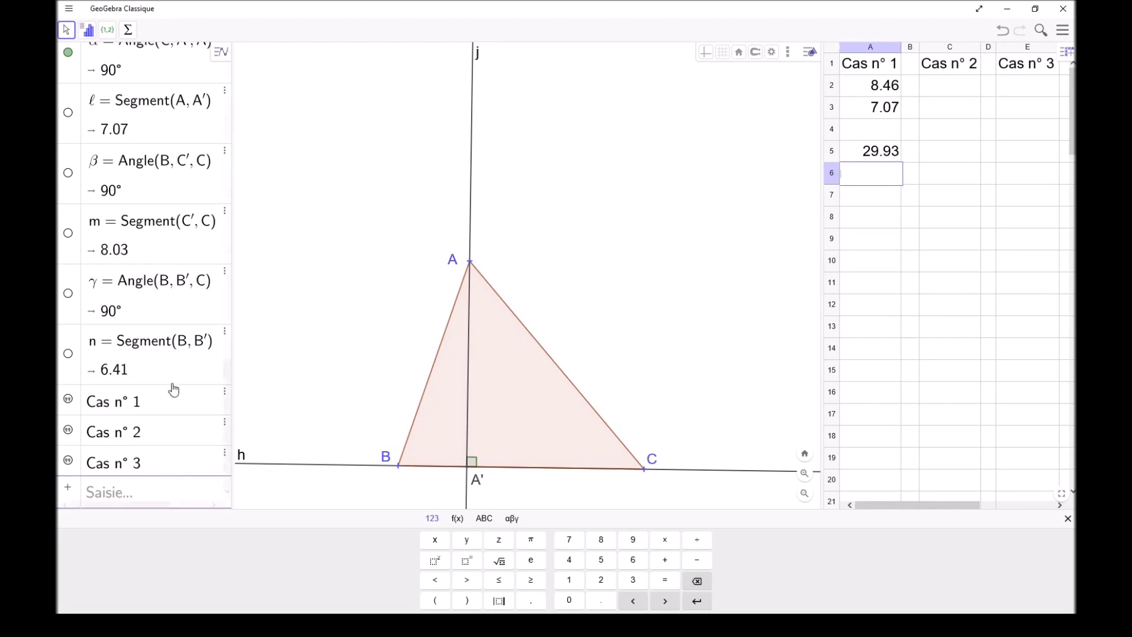
Bring polygon t1 into view in the algebra list and widen the list to show its full definition
left_click(225, 440)
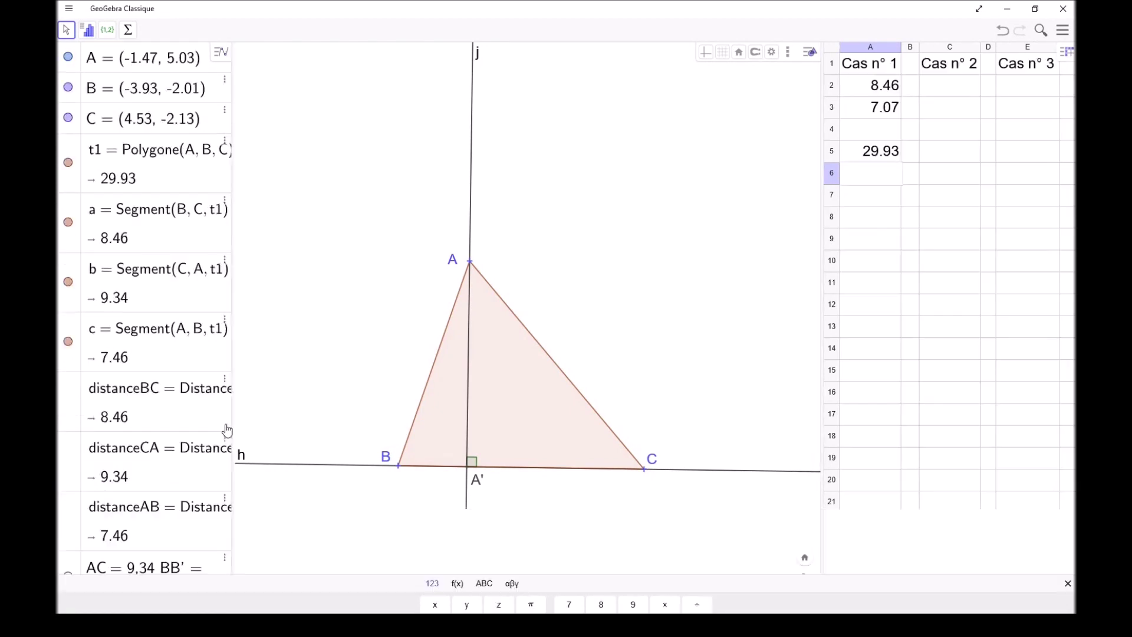
left_click_drag(226, 429, 232, 80)
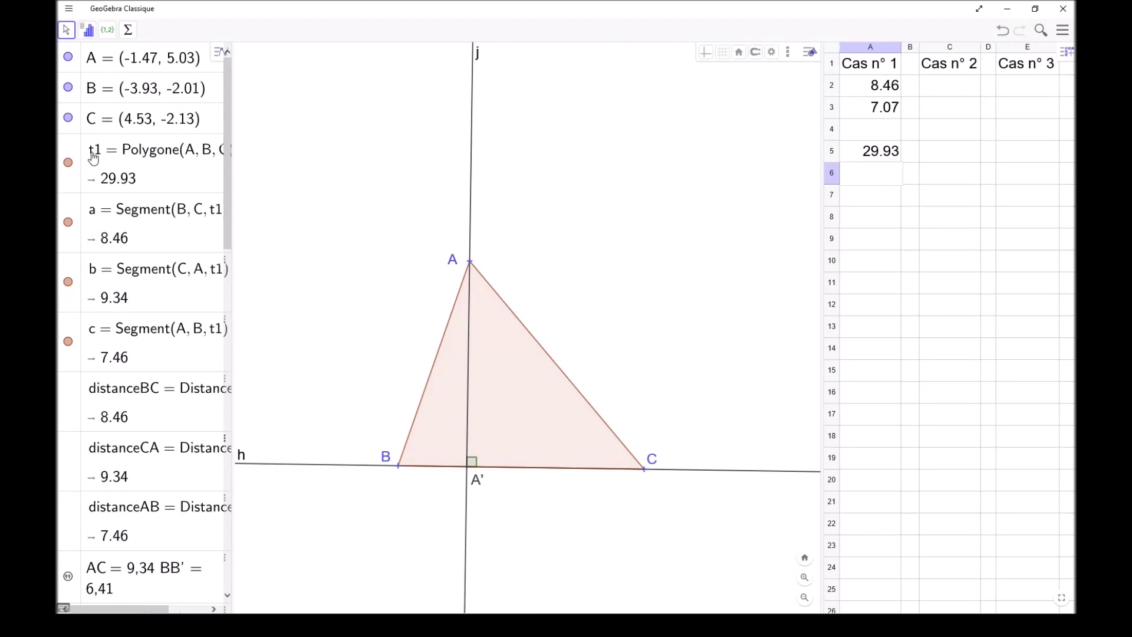
left_click_drag(233, 156, 248, 156)
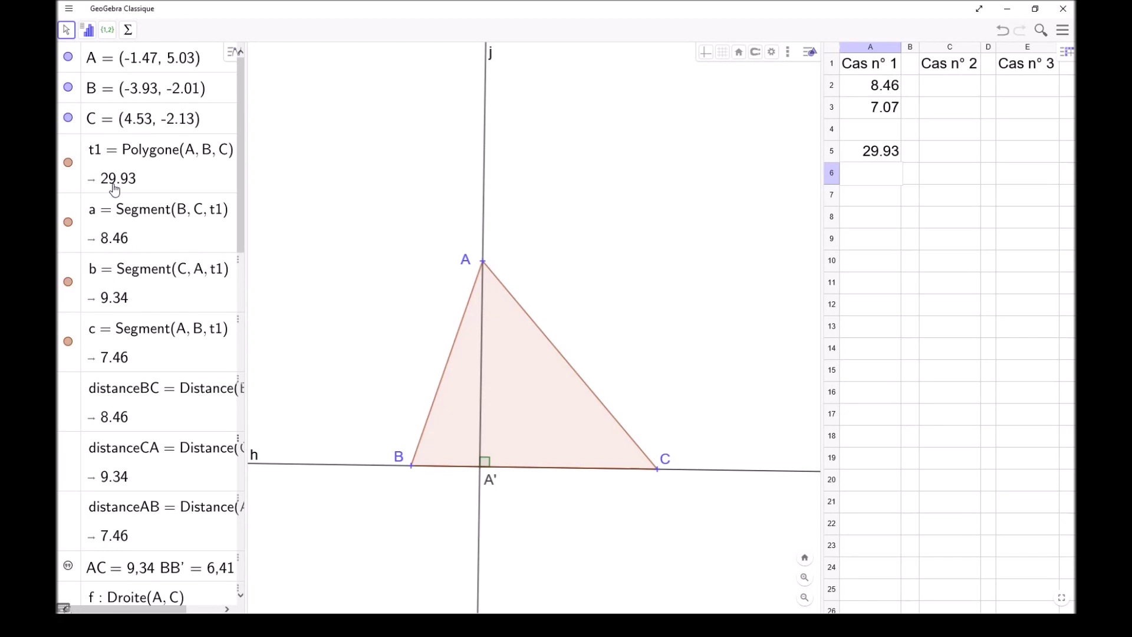
Raise vertex A to compare the computed area with the polygon's area, and undo the move
left_click_drag(485, 266, 476, 200)
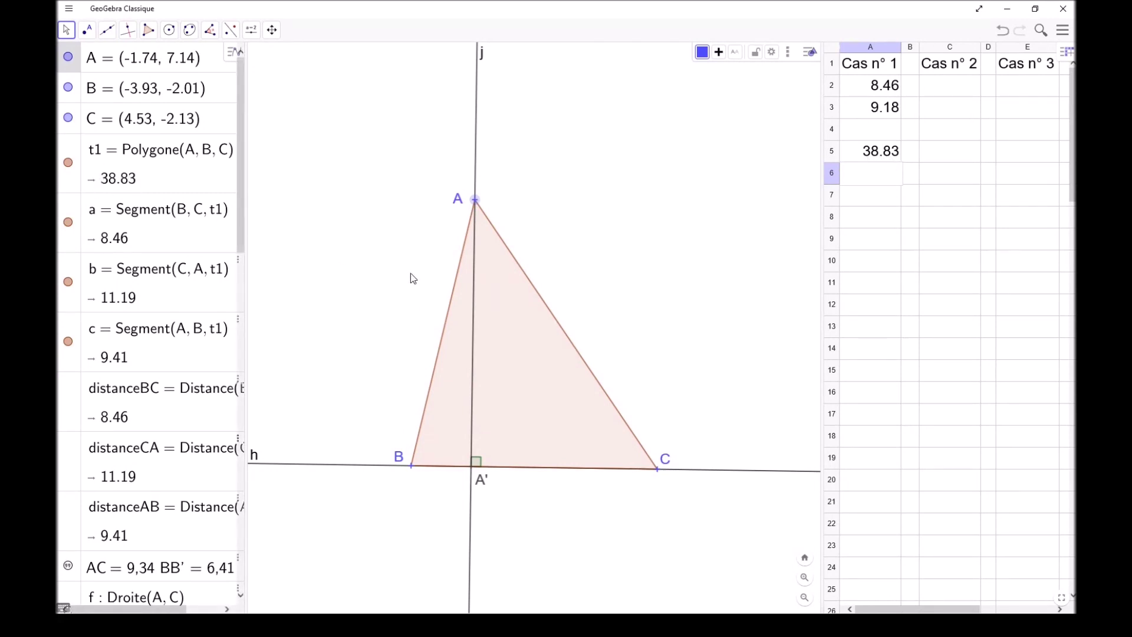
key("ctrl+z")
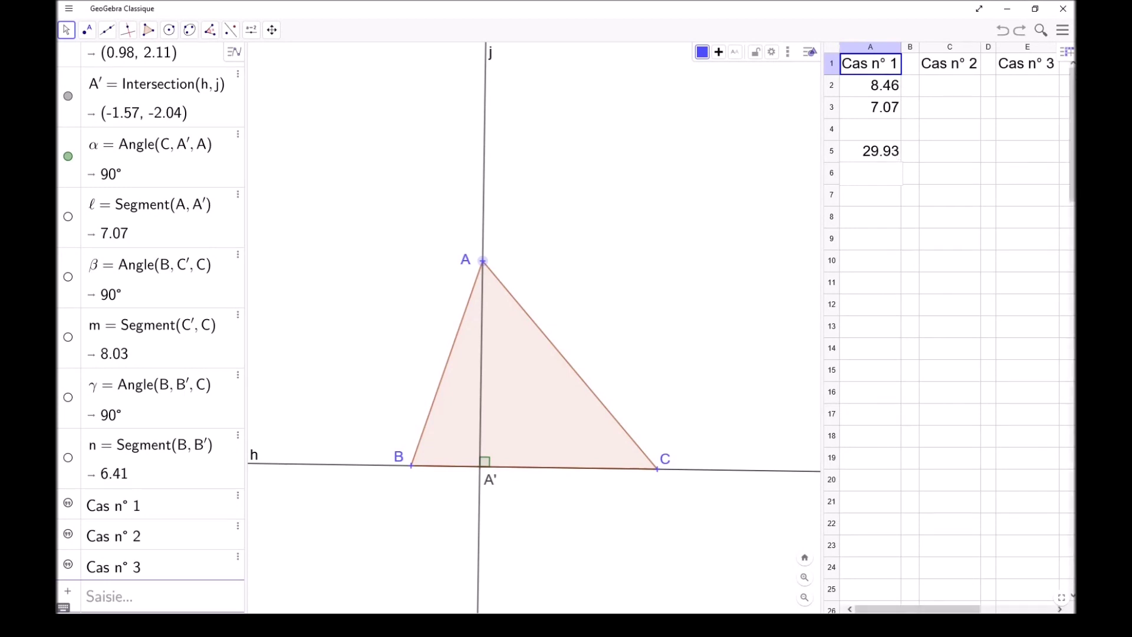
Set the global rounding to 0 decimals in the general settings
left_click(1062, 32)
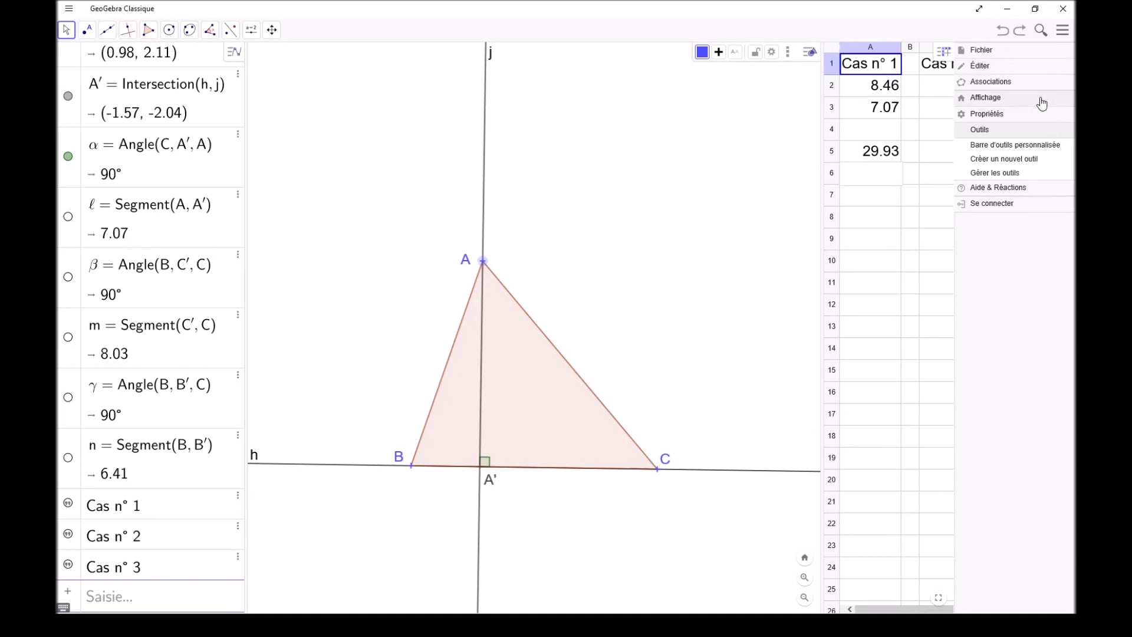
left_click(1013, 116)
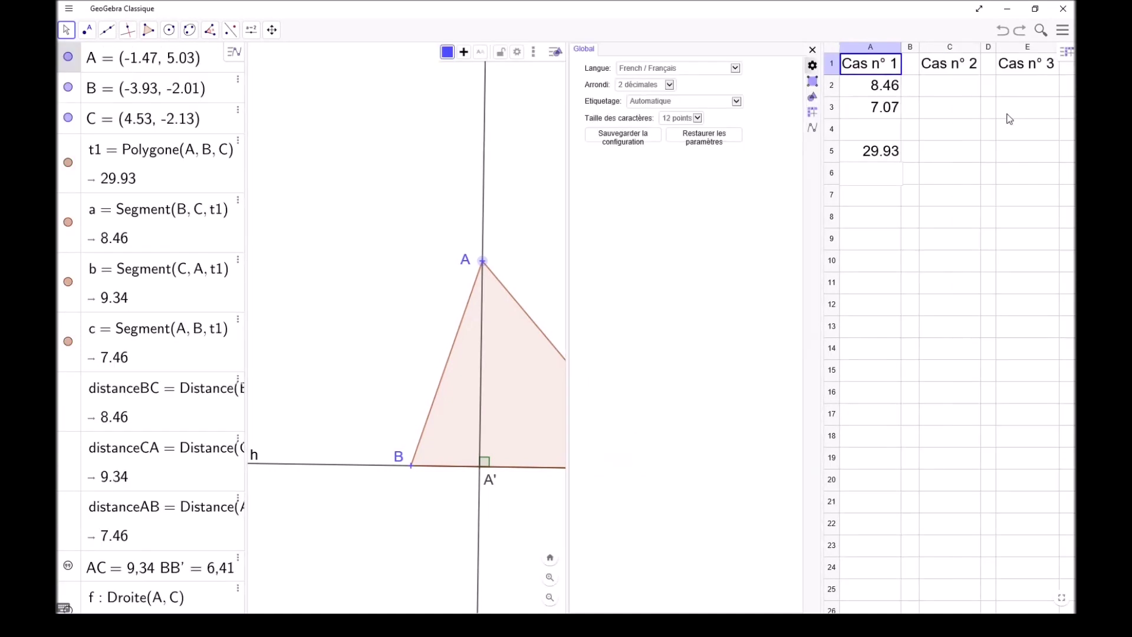
left_click(638, 86)
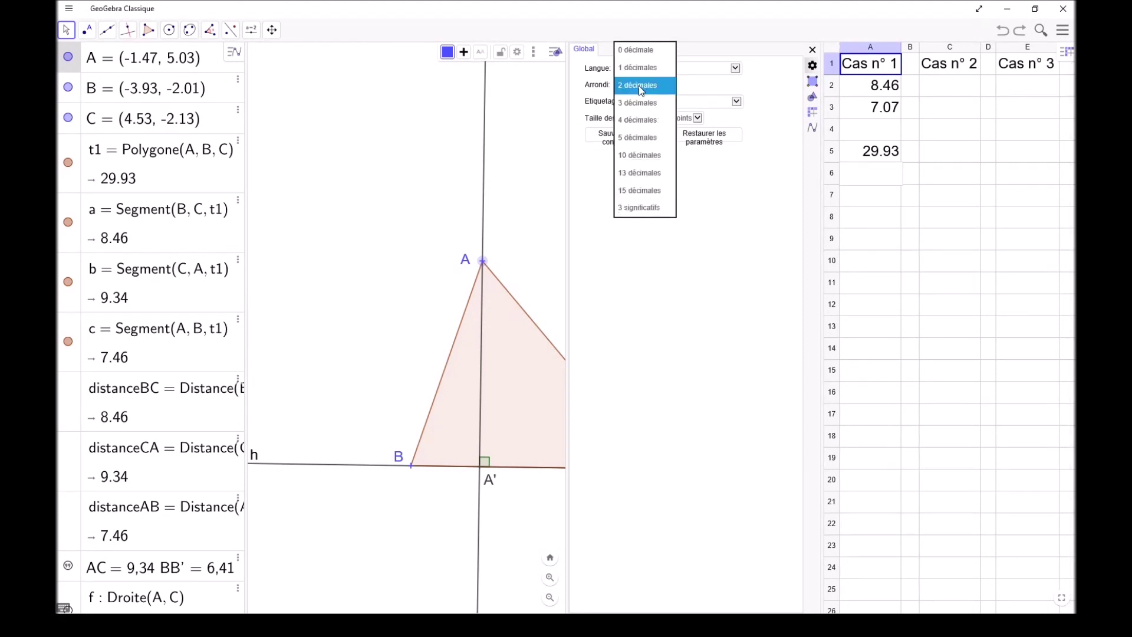
left_click(639, 53)
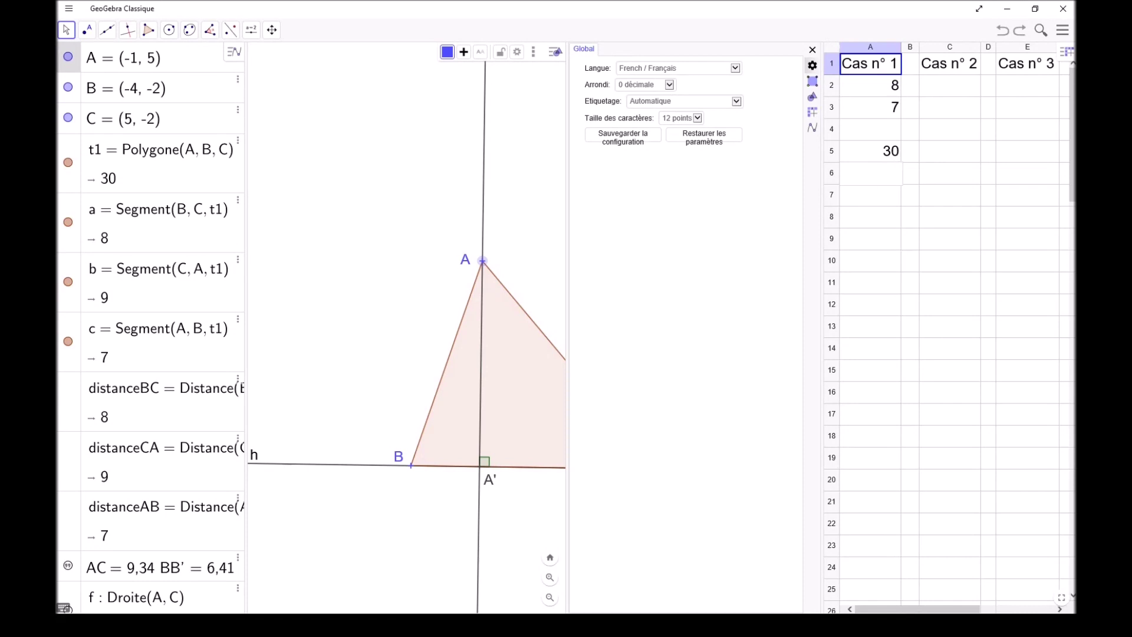
Switch to the Windows calculator and compute 8 × 7, then divide the product by 2
key("alt+Tab")
type("8")
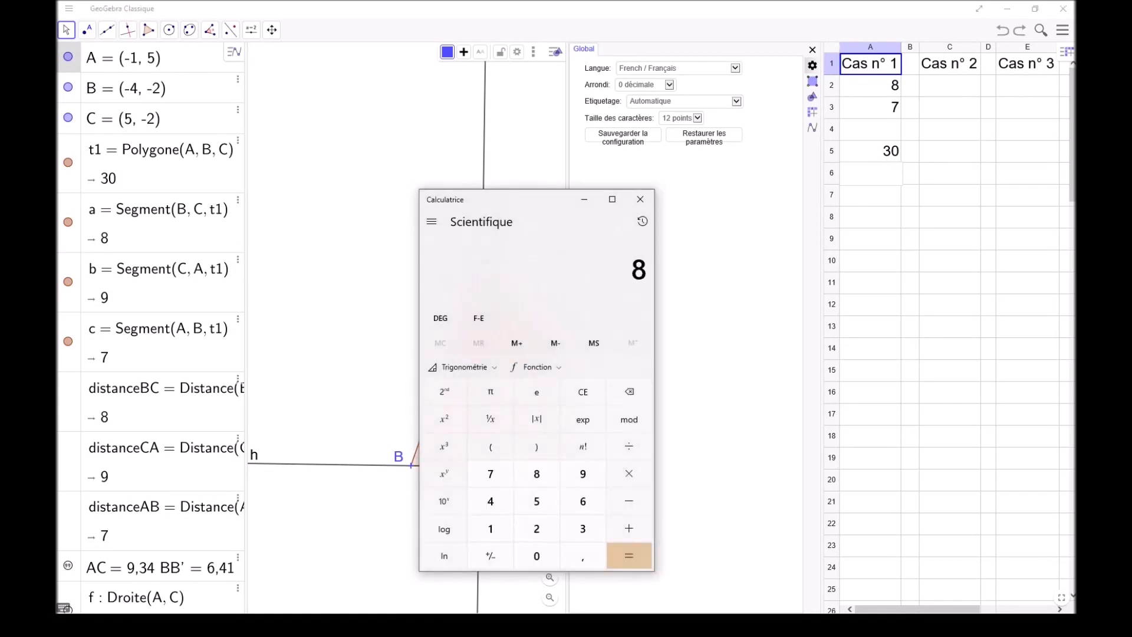
type("*7")
key("Return")
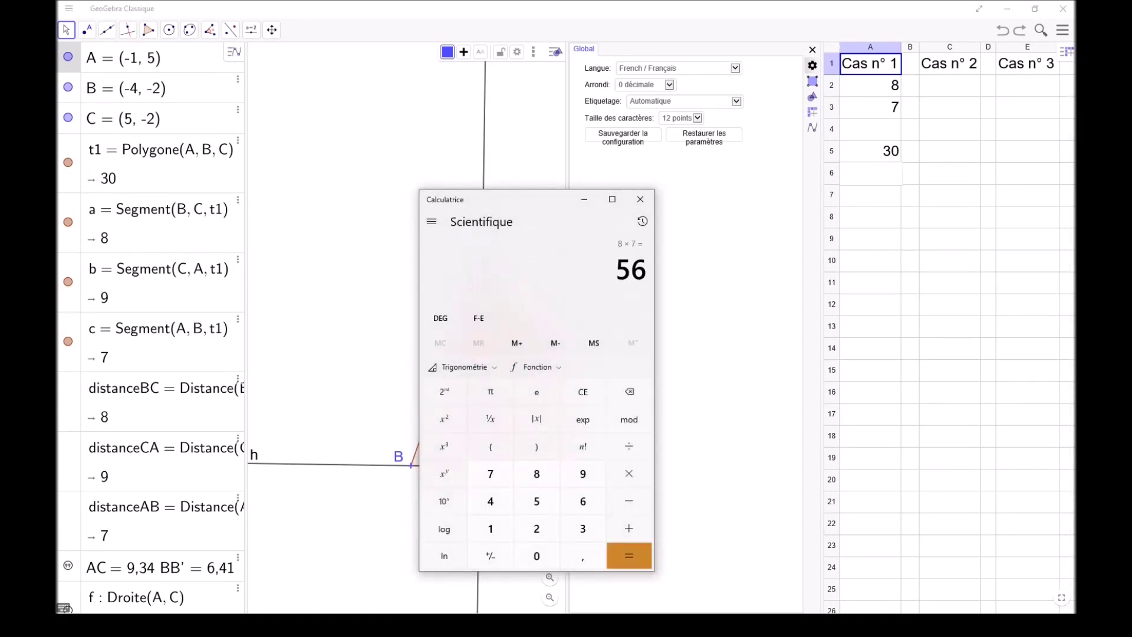
type("/2")
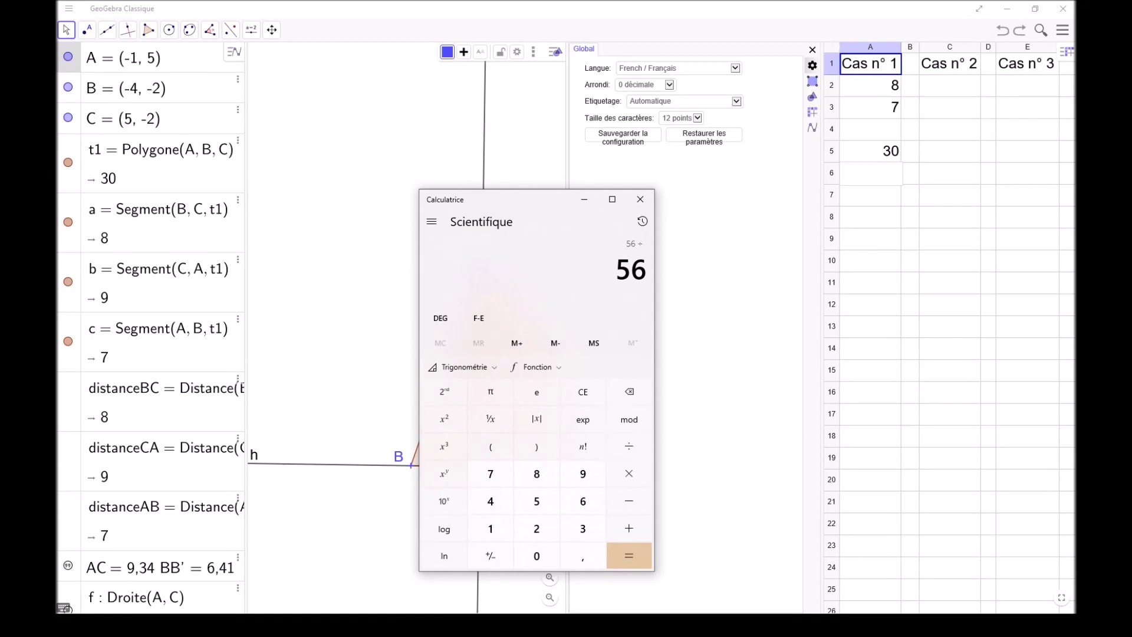
key("Return")
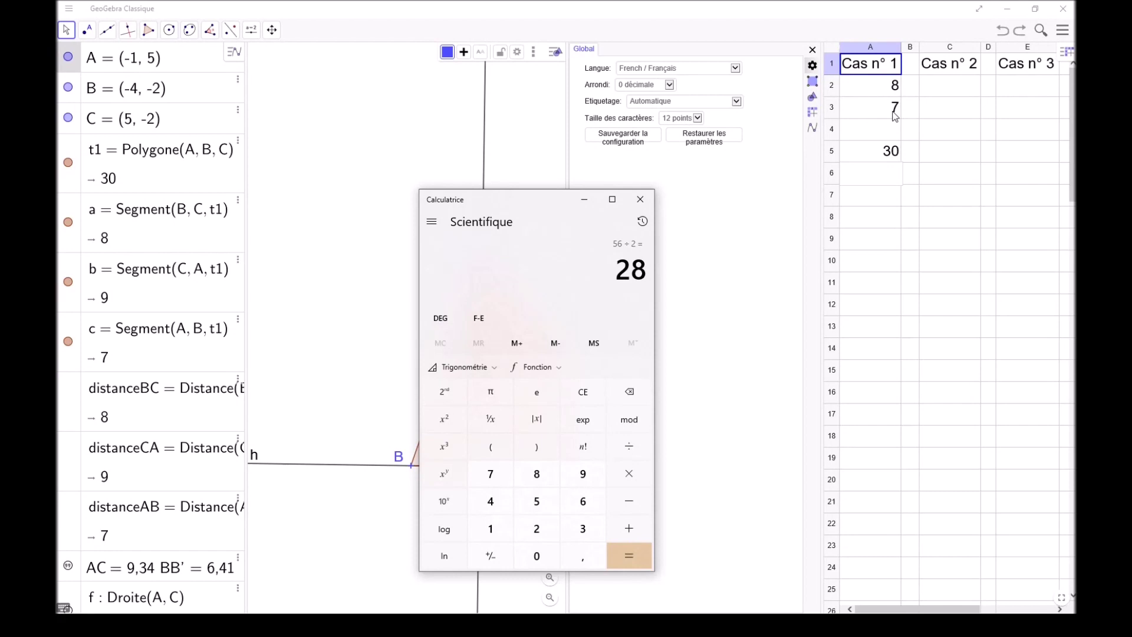
Return to GeoGebra and set the global rounding to 15 decimals
left_click(1062, 29)
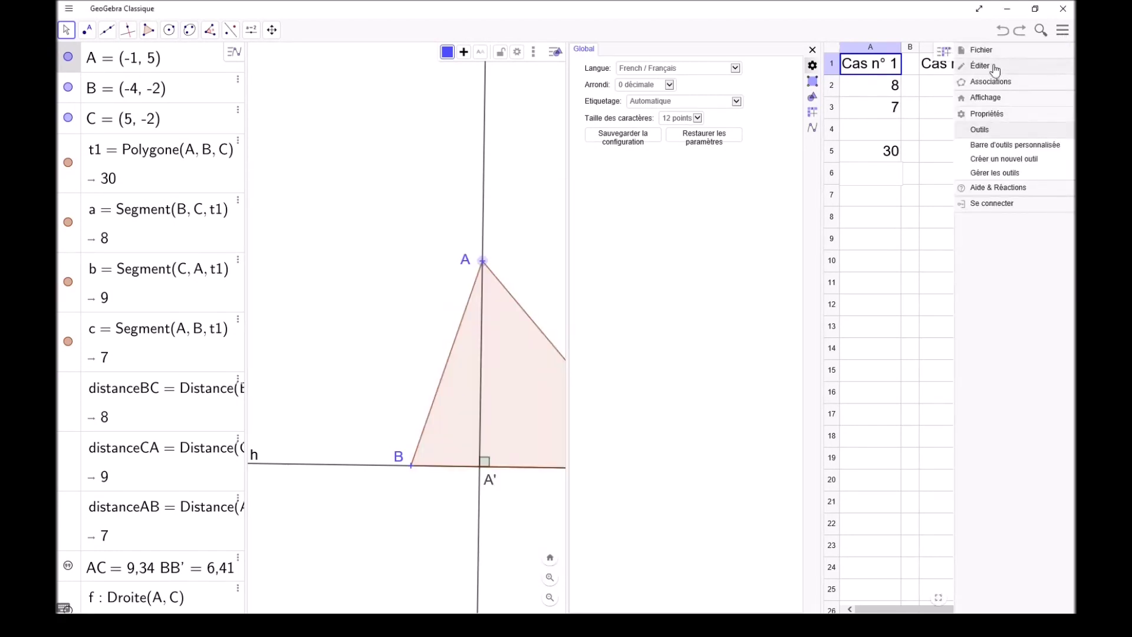
left_click(997, 115)
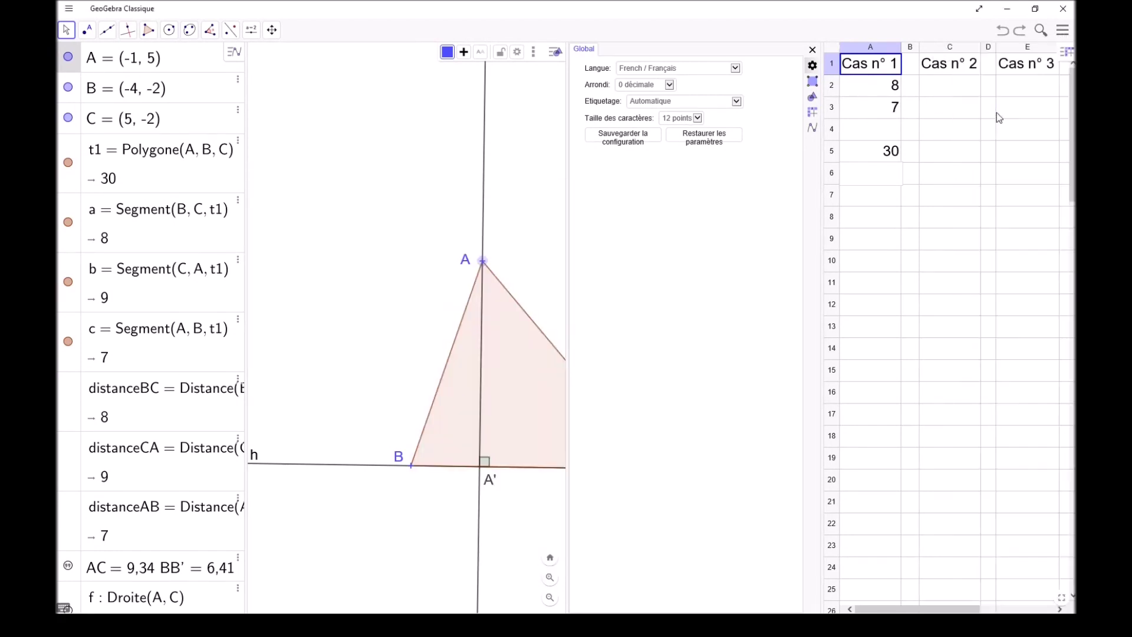
left_click(668, 85)
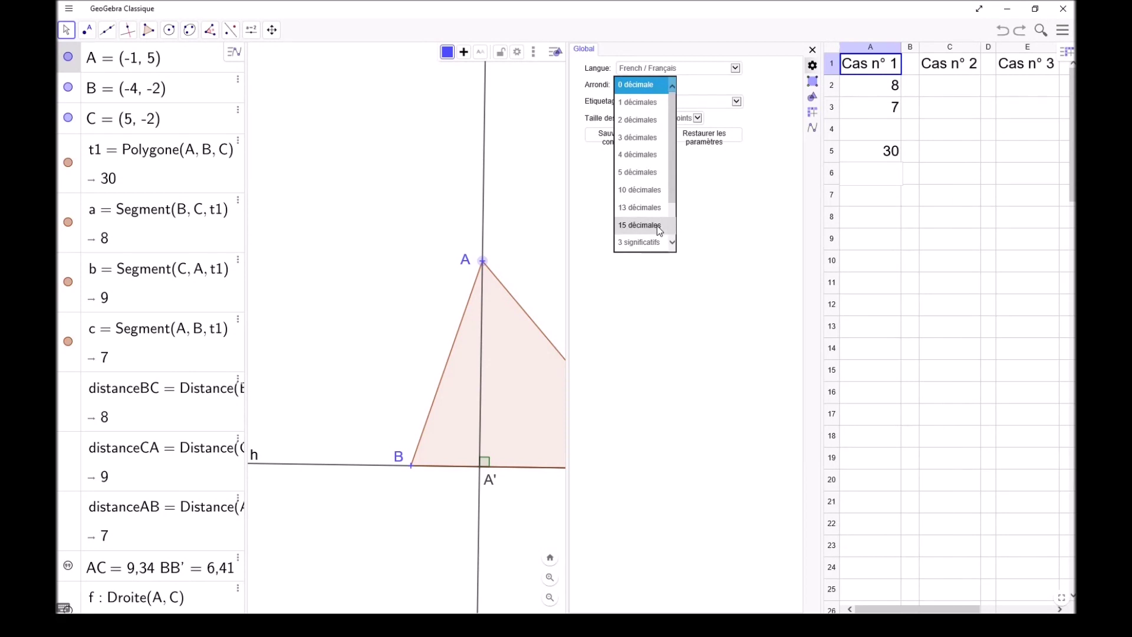
left_click(657, 226)
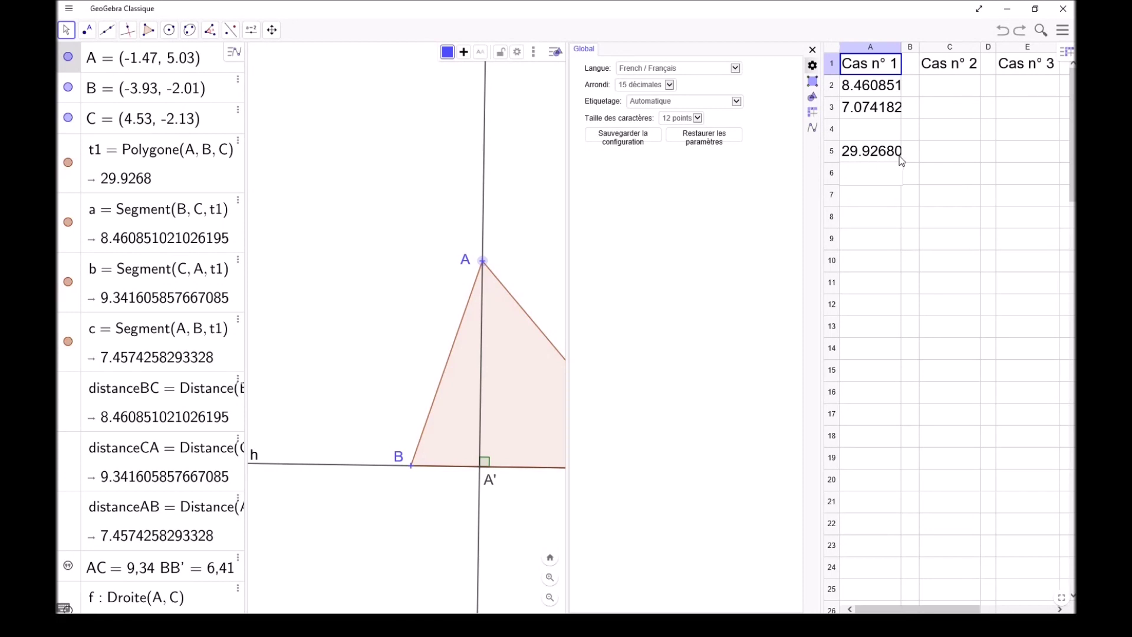
Set the global rounding to 2 decimals and close the settings
left_click(671, 84)
scroll(660, 68, "up", 2)
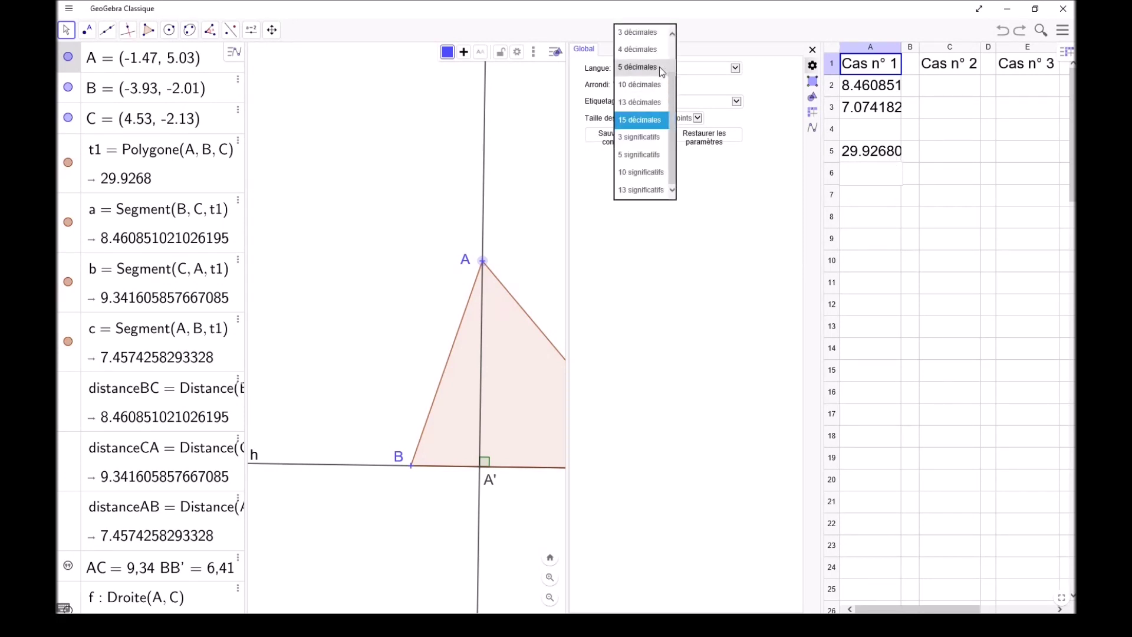
scroll(655, 59, "up", 2)
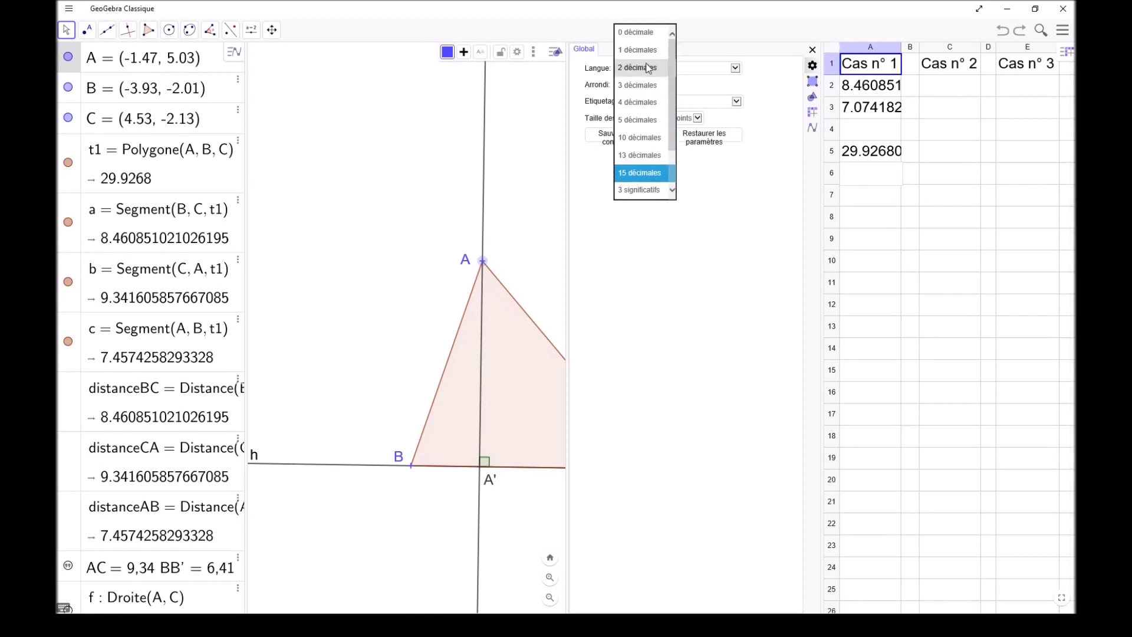
left_click(640, 70)
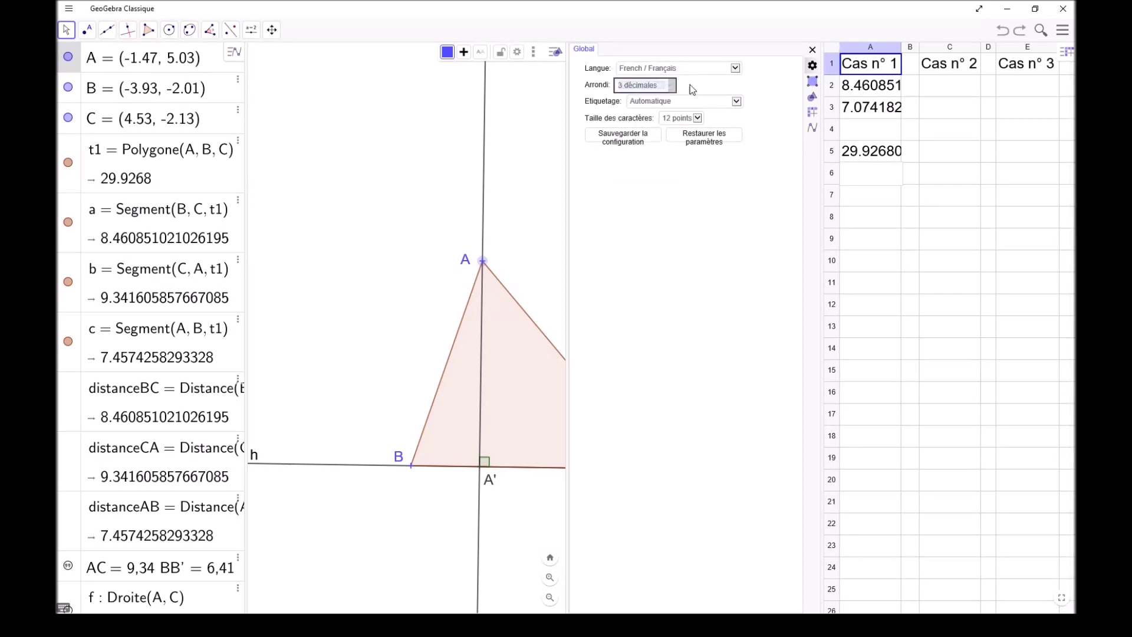
left_click(813, 49)
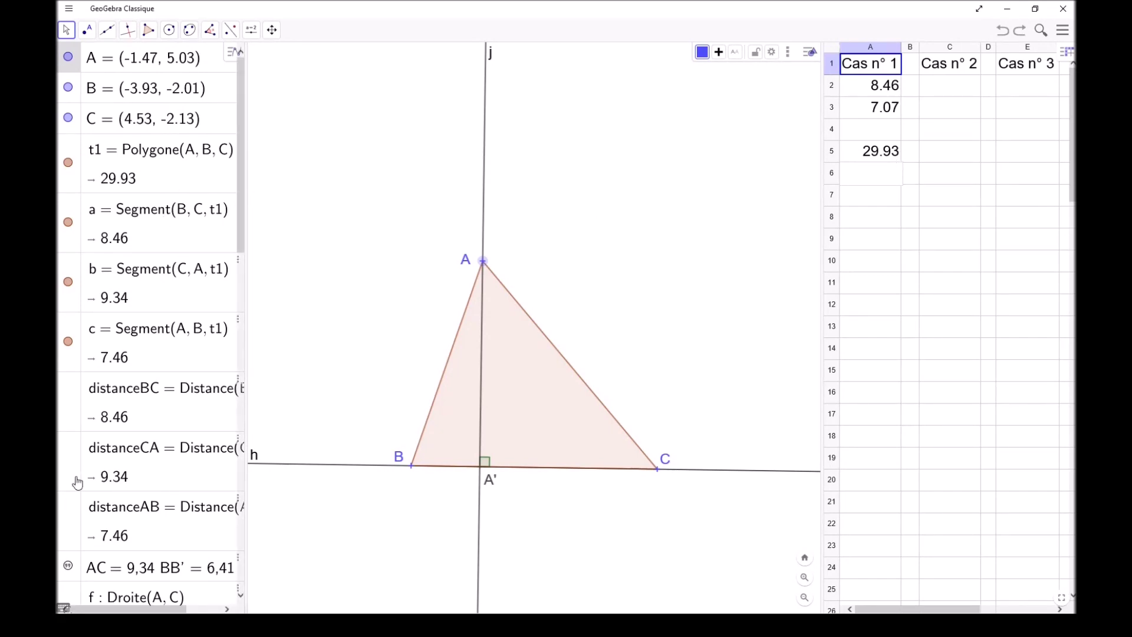
Hide point A′, right angle α, line h through B and C, and perpendicular j from A
scroll(71, 445, "down", 6)
scroll(70, 446, "down", 6)
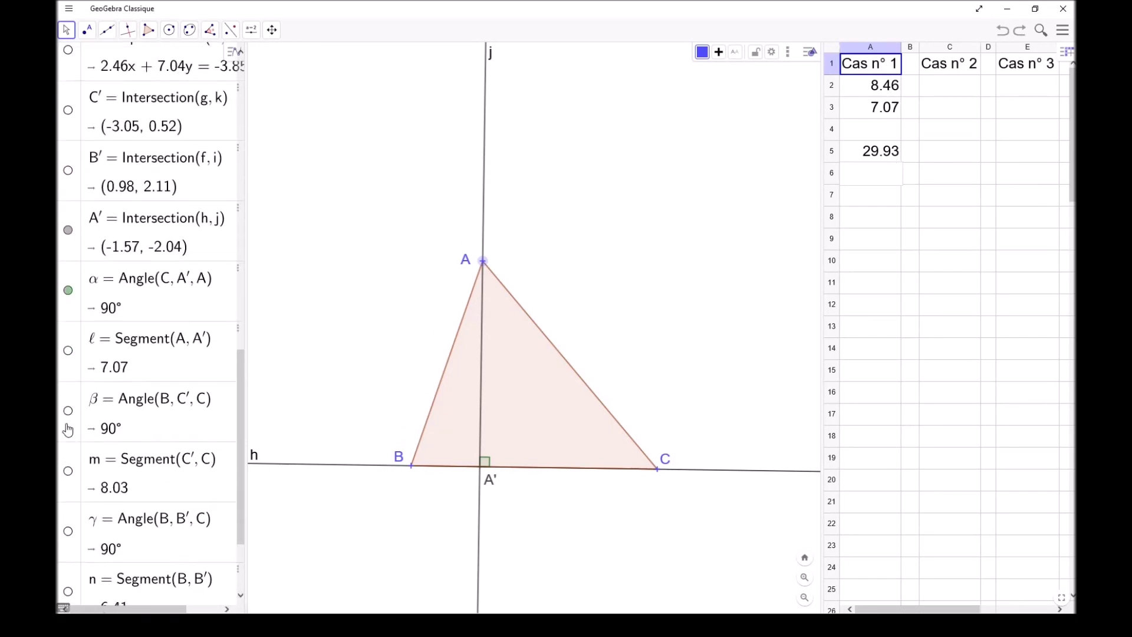
left_click(68, 230)
scroll(66, 245, "up", 3)
scroll(65, 248, "up", 1)
left_click(66, 248)
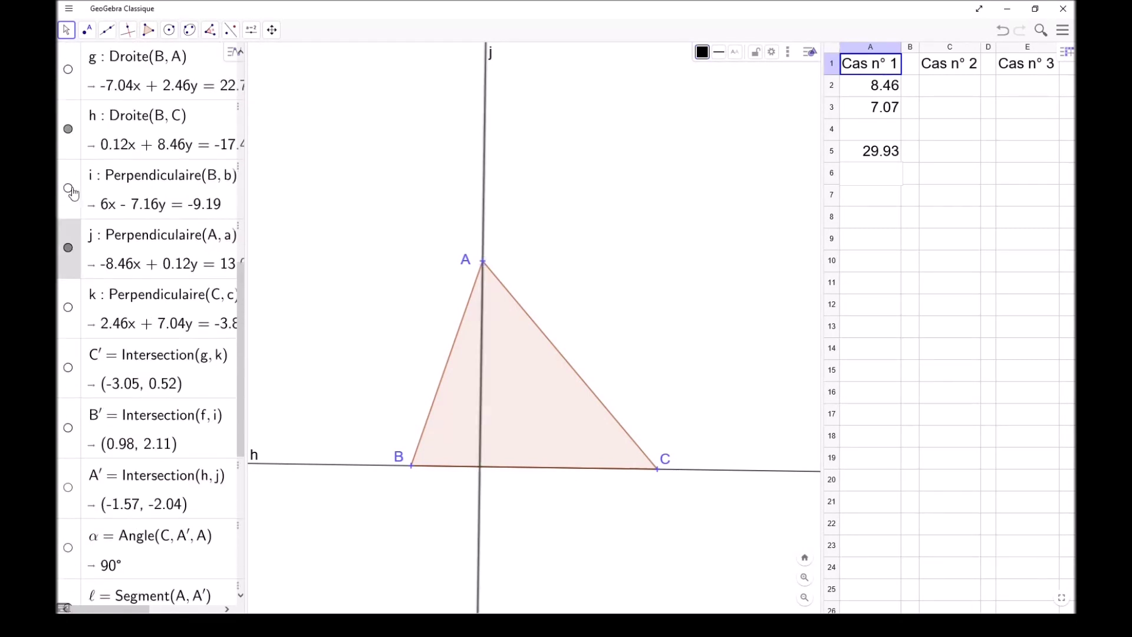
left_click(68, 130)
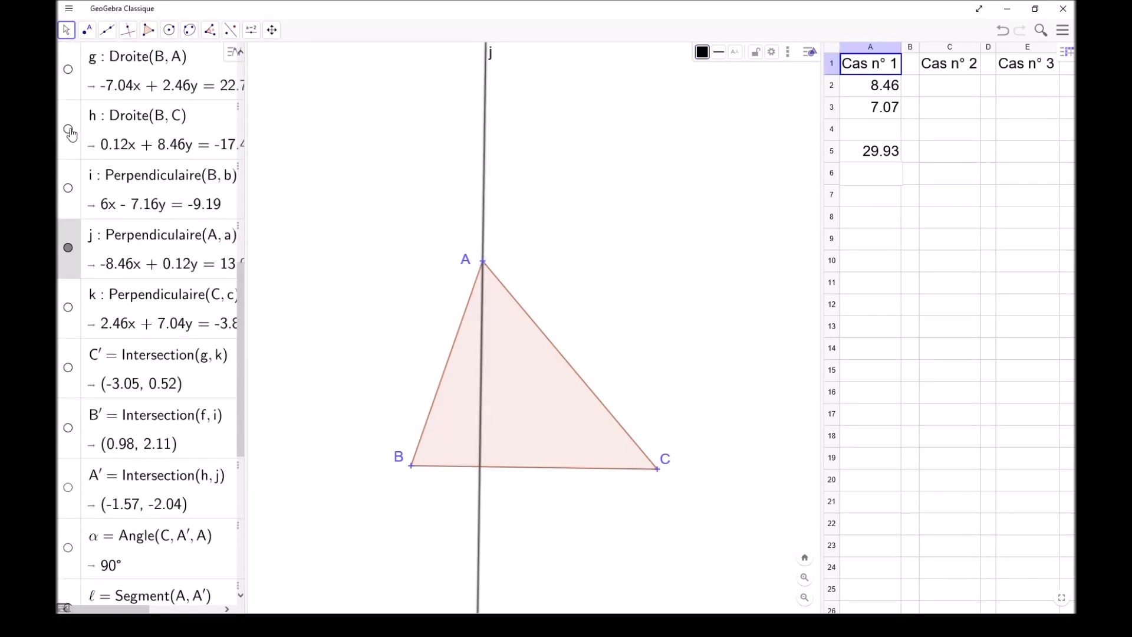
left_click(69, 248)
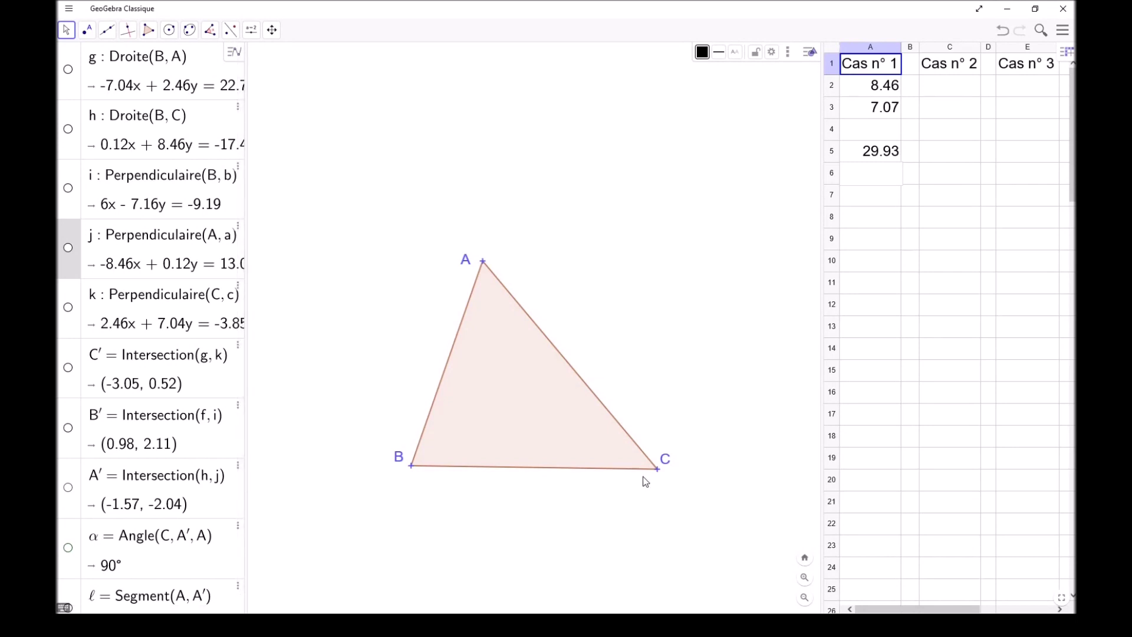
Show line g through B and A and perpendicular k from vertex C
scroll(106, 316, "up", 3)
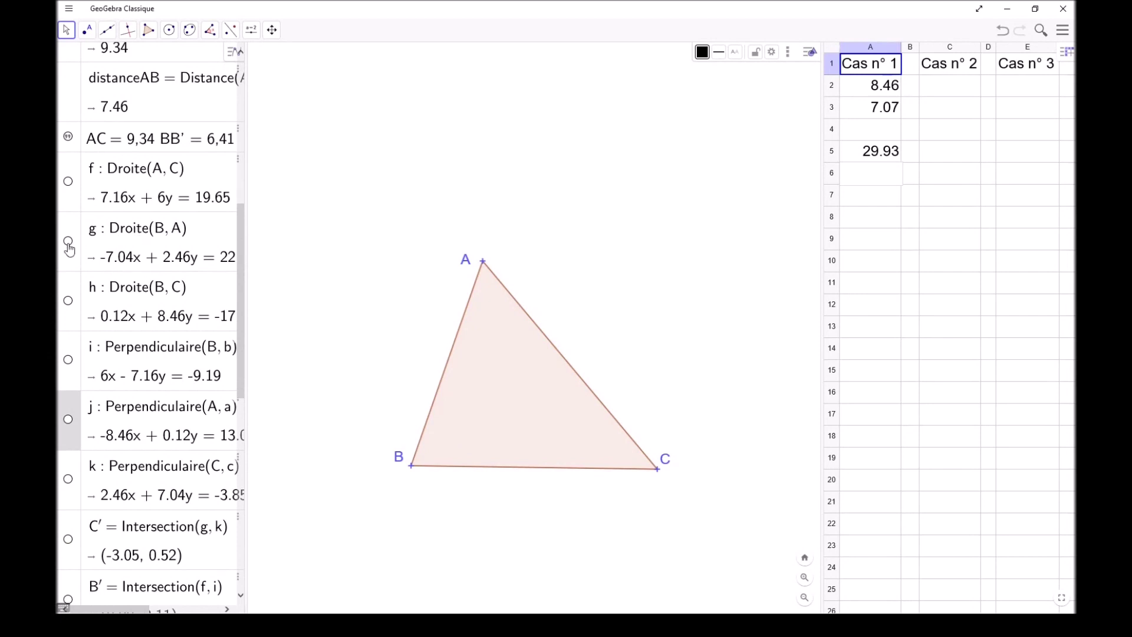
left_click(68, 242)
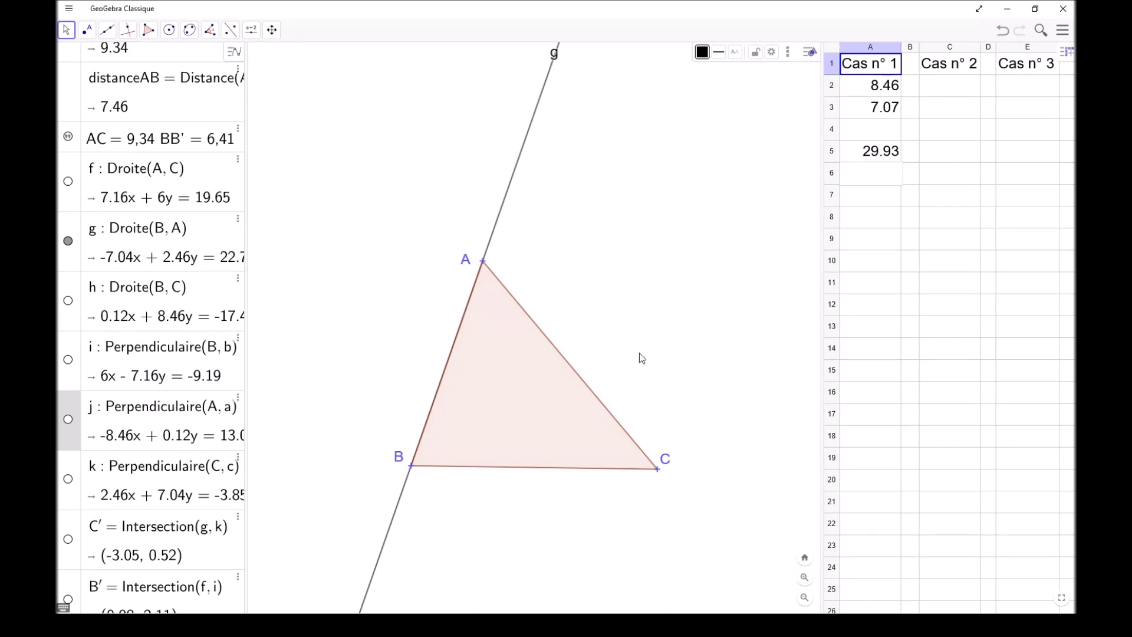
left_click(69, 479)
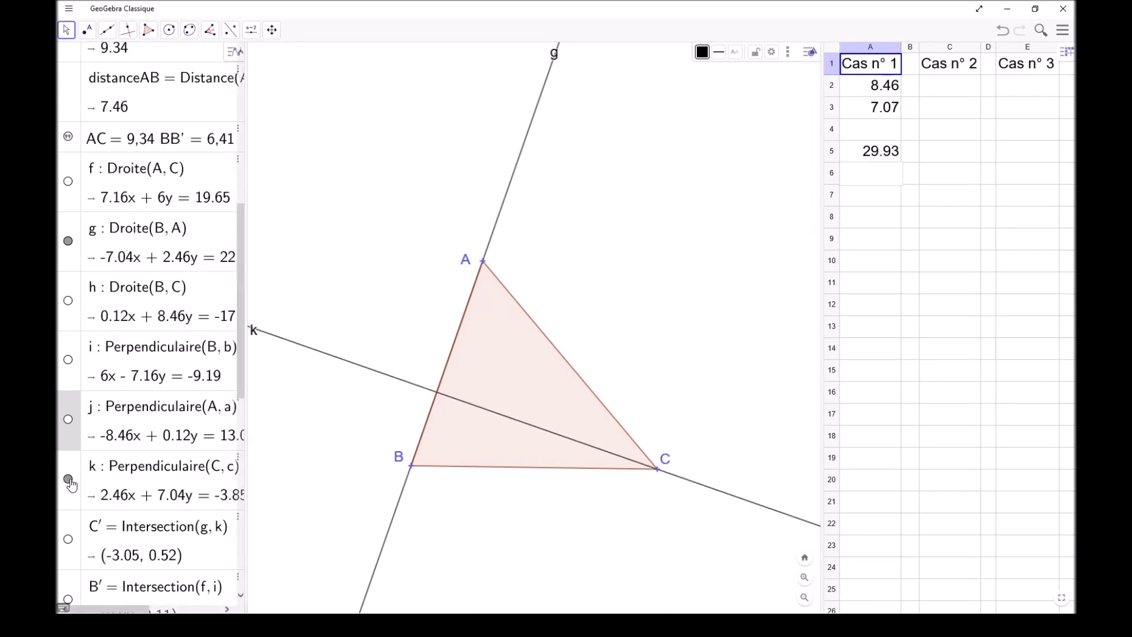
Show right angle β and point C′, the foot of the altitude from C
scroll(101, 463, "down", 5)
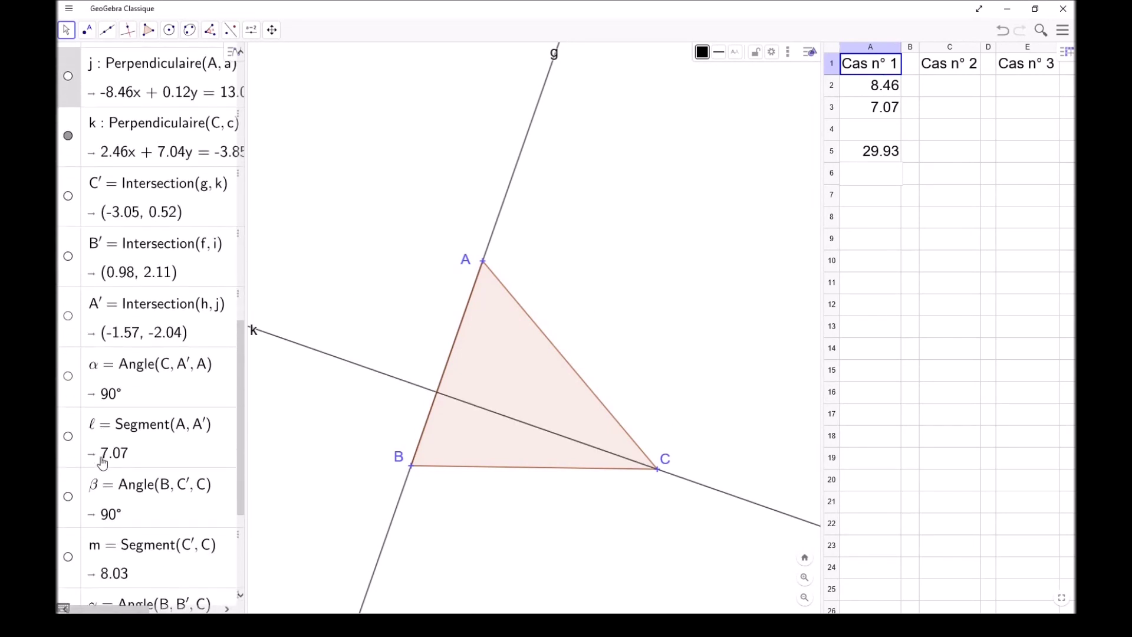
scroll(102, 462, "down", 3)
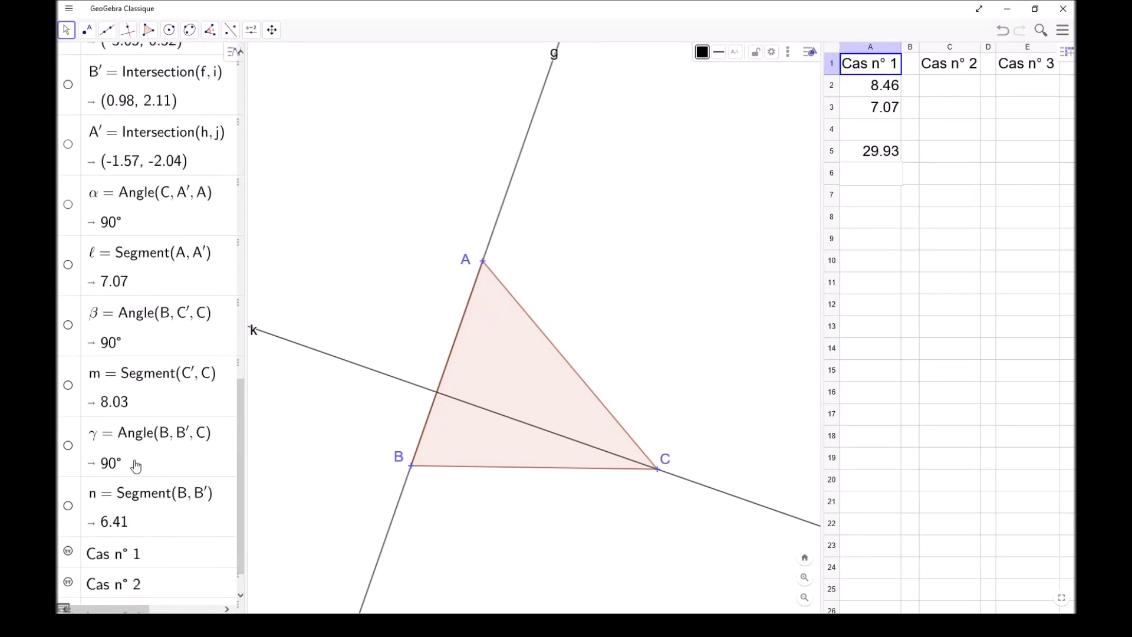
left_click(68, 326)
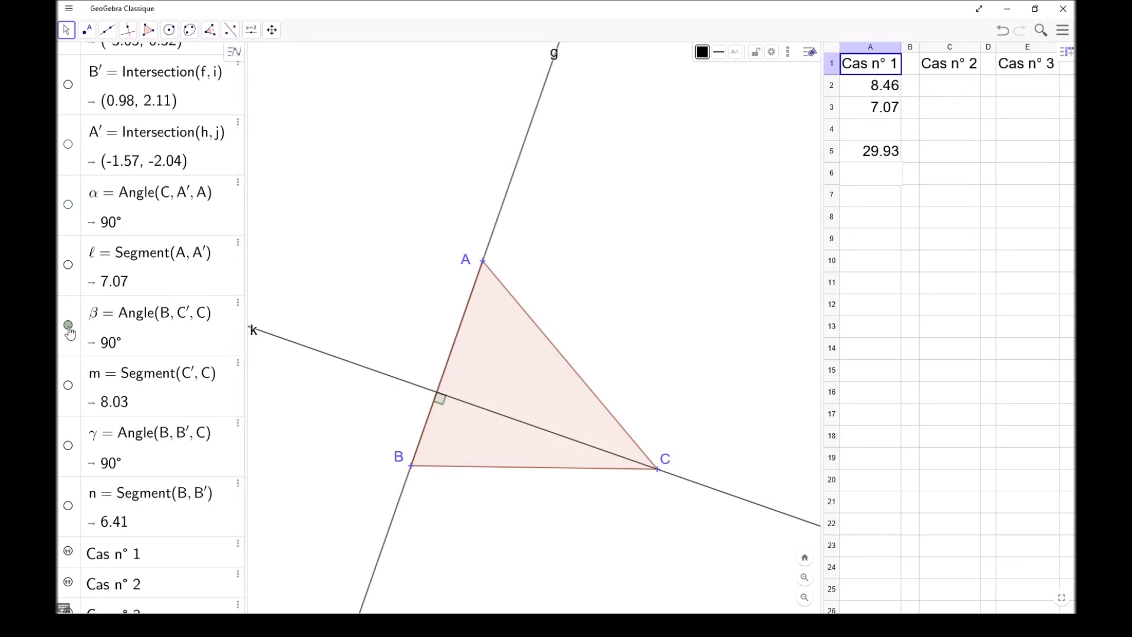
scroll(134, 327, "up", 3)
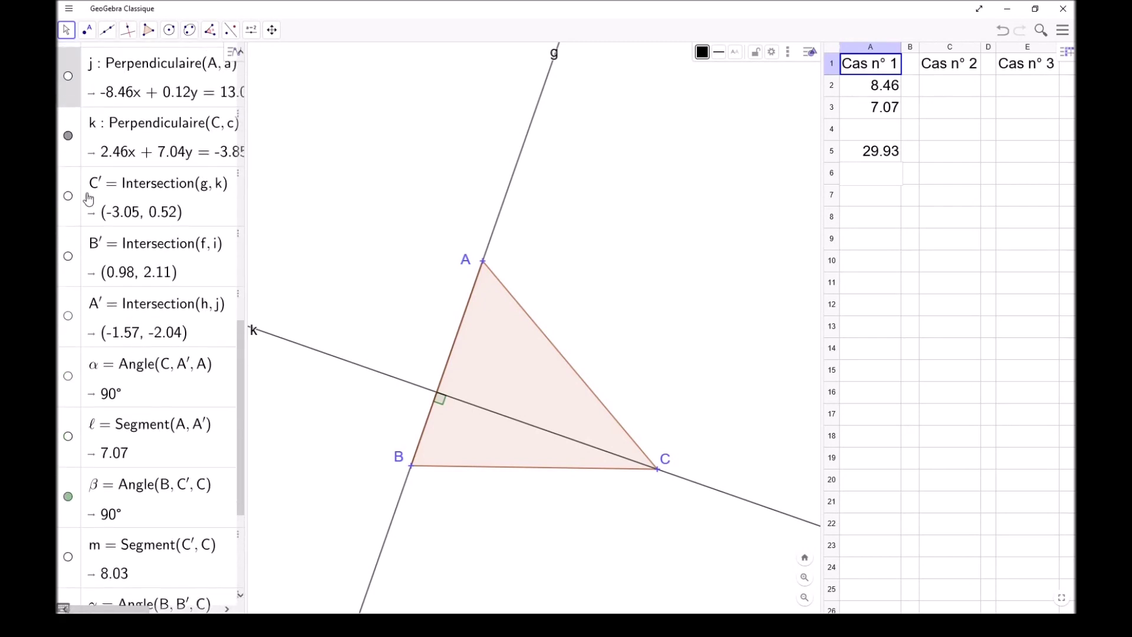
left_click(67, 197)
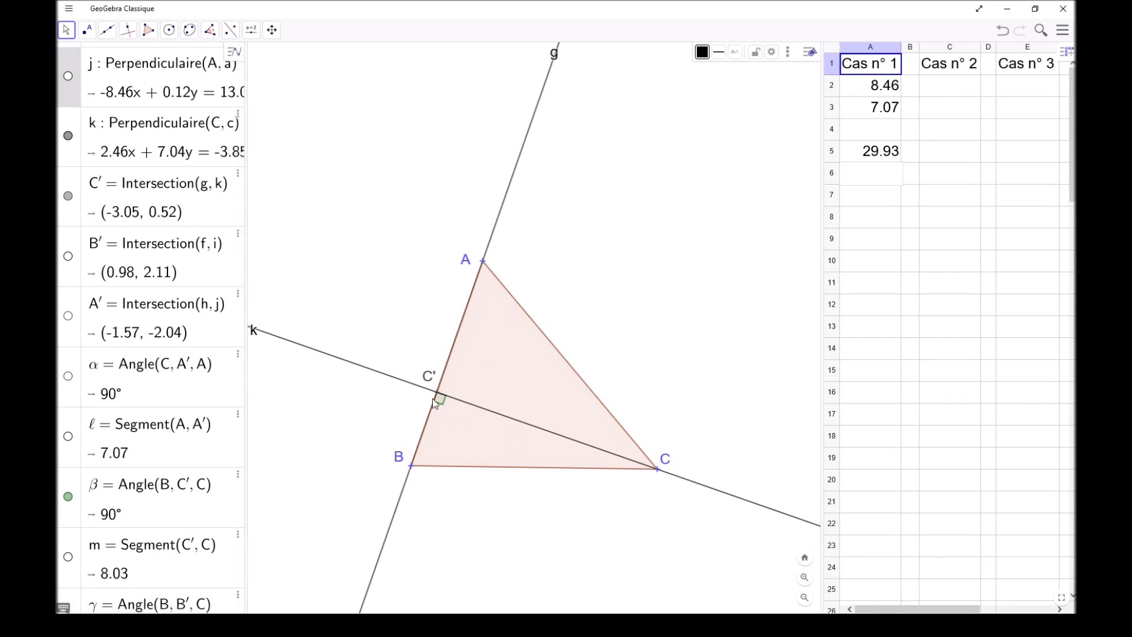
Enter the formula =distanceAB in cell C2 as the base length for Cas n° 2
scroll(106, 294, "up", 10)
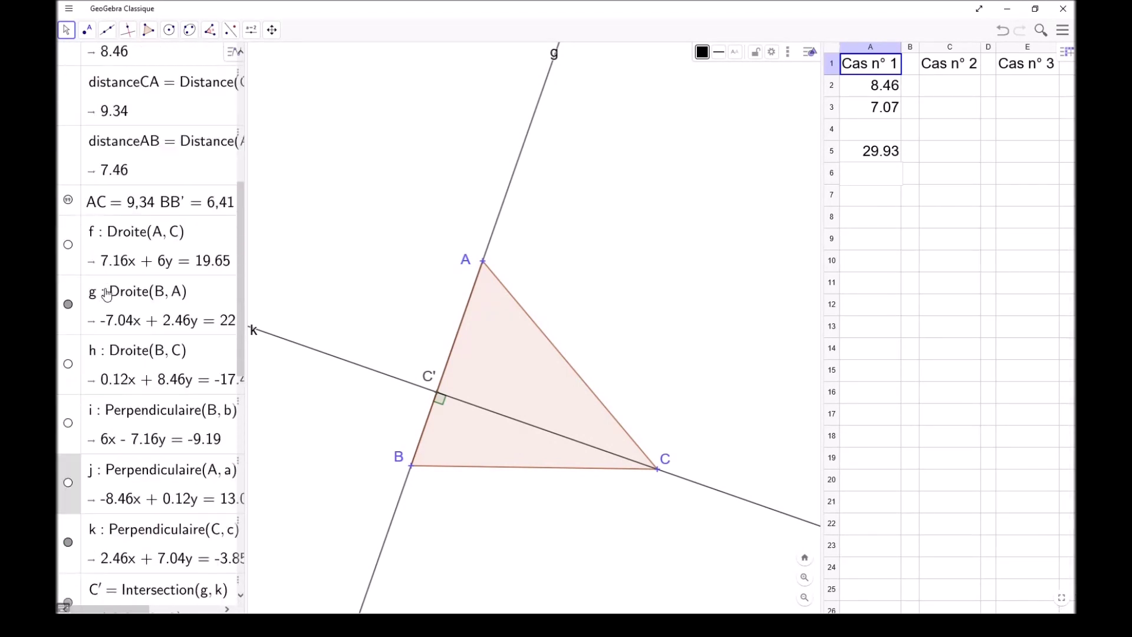
scroll(106, 293, "up", 2)
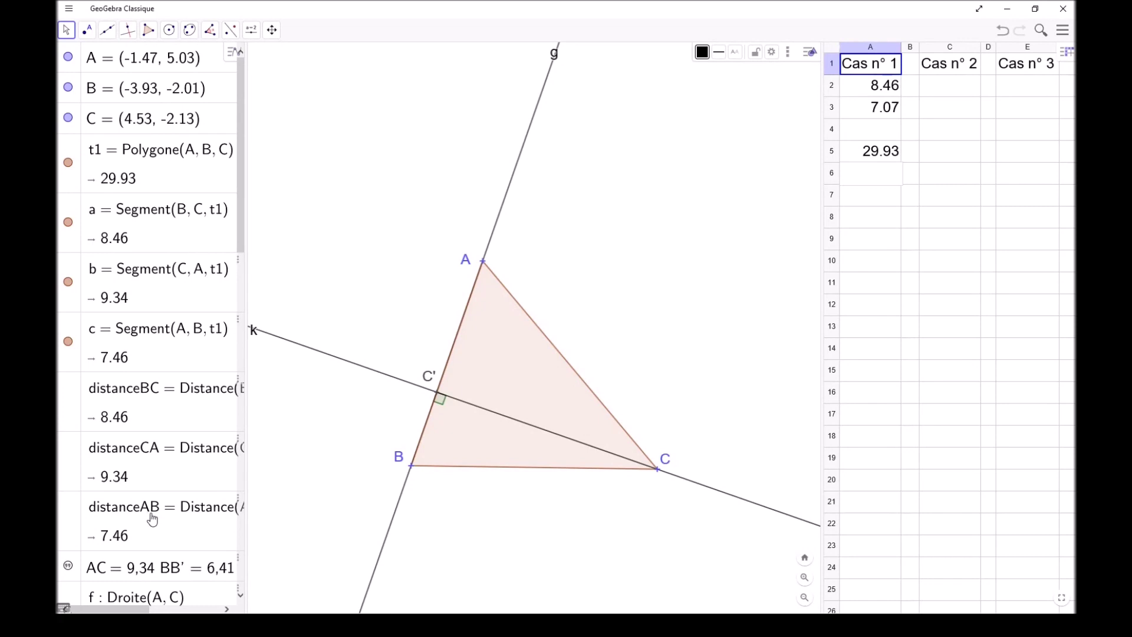
left_click(932, 87)
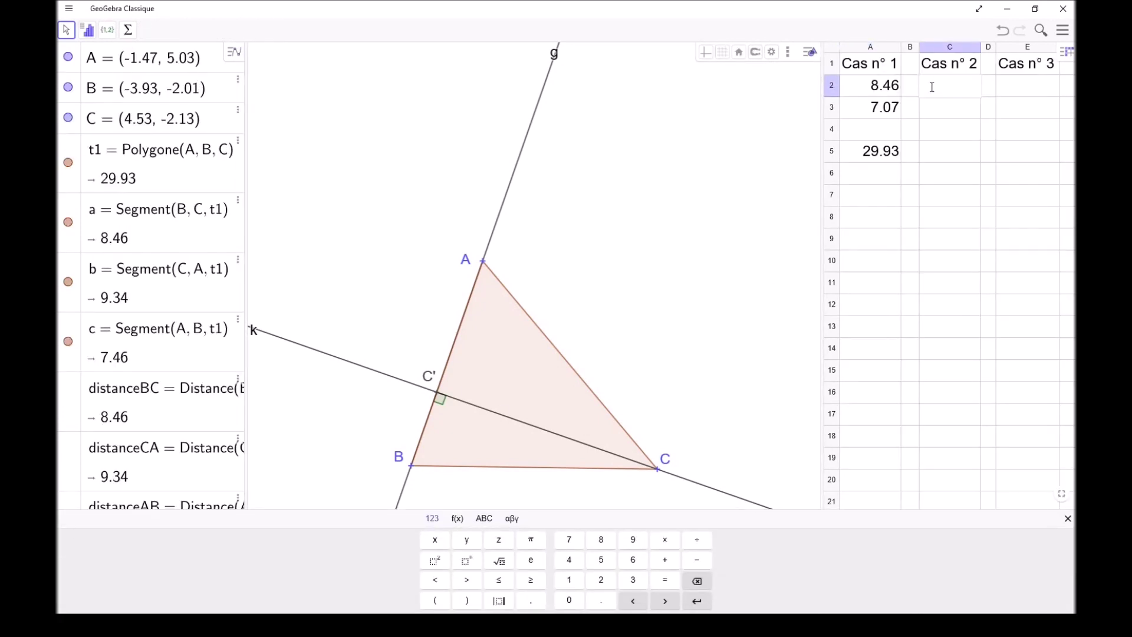
left_click(929, 85)
type("=distanceAB")
key("Return")
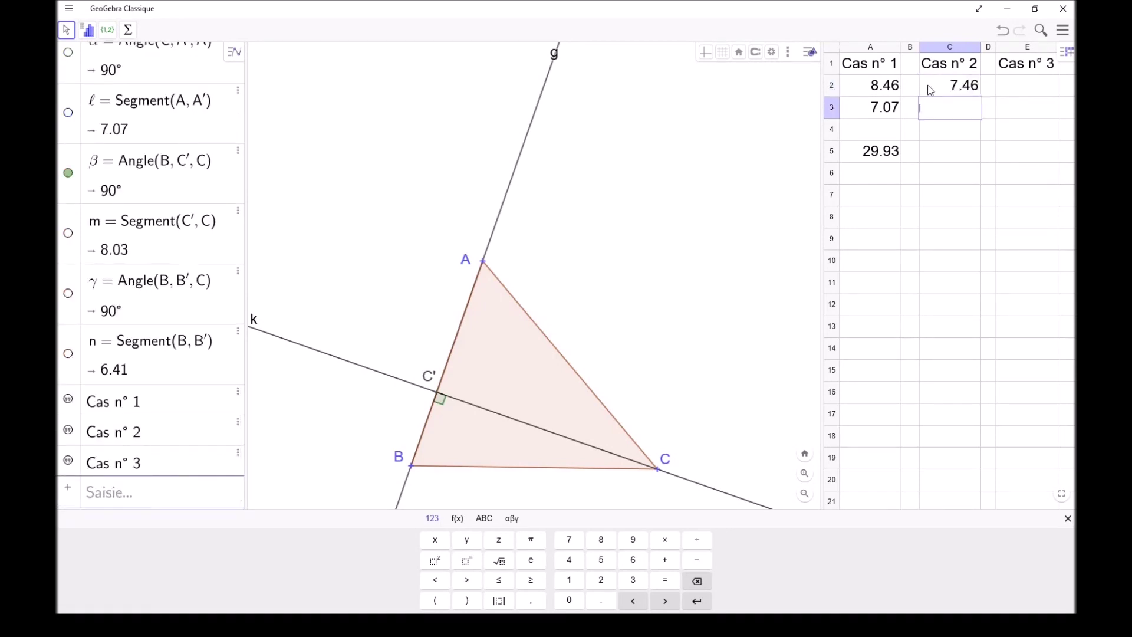
Enter the formula =m in cell C3 as the altitude CC′ for Cas n° 2
scroll(138, 268, "up", 15)
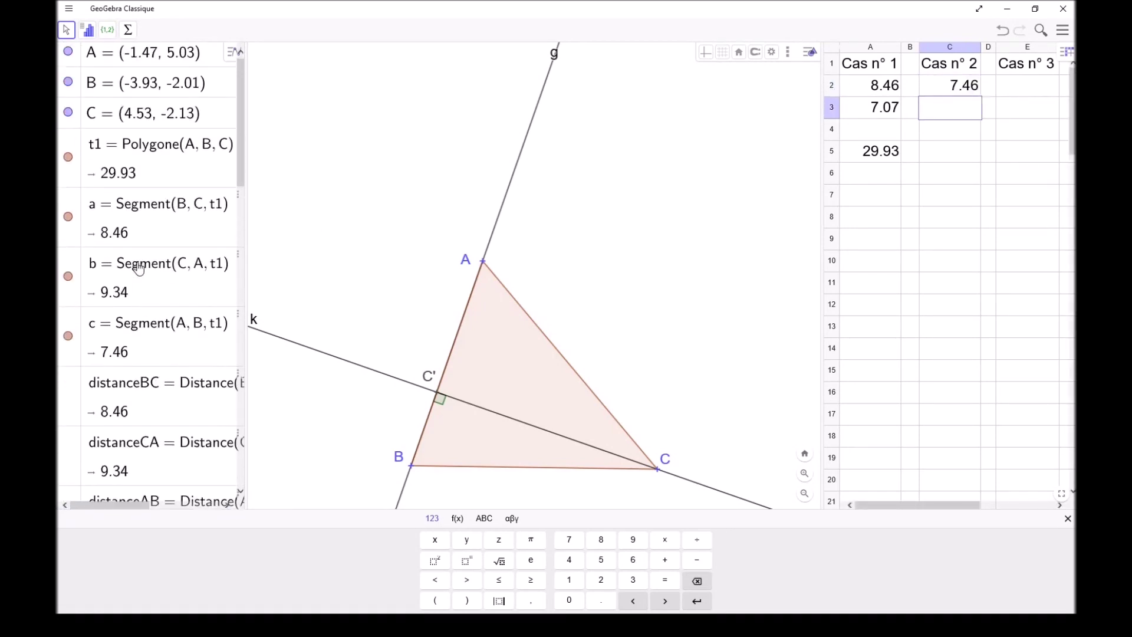
scroll(145, 271, "down", 5)
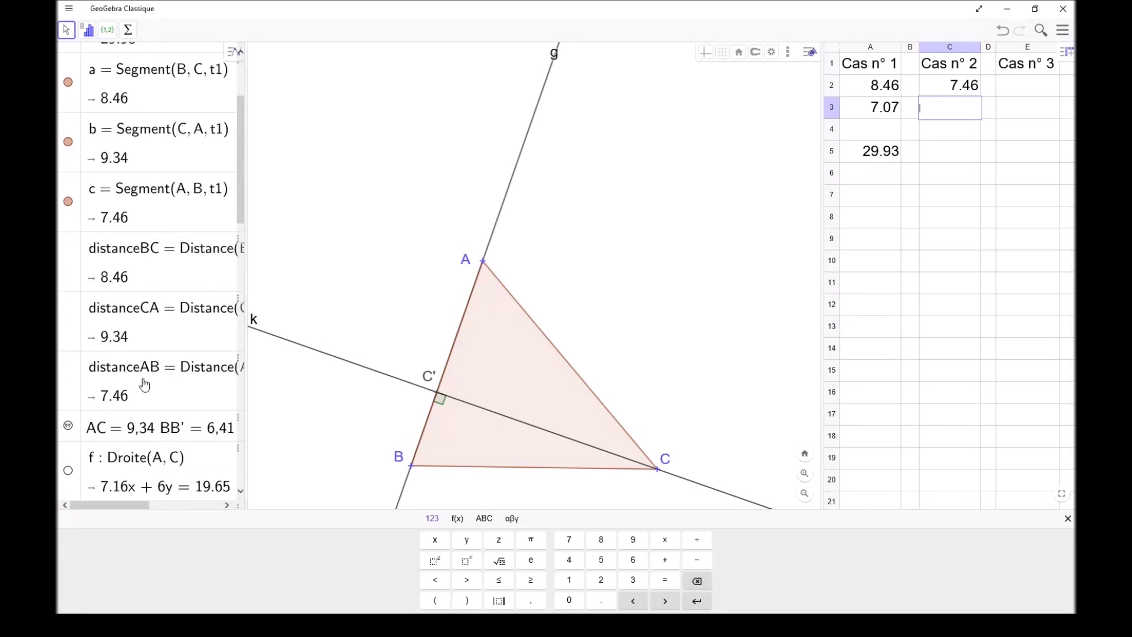
left_click(956, 112)
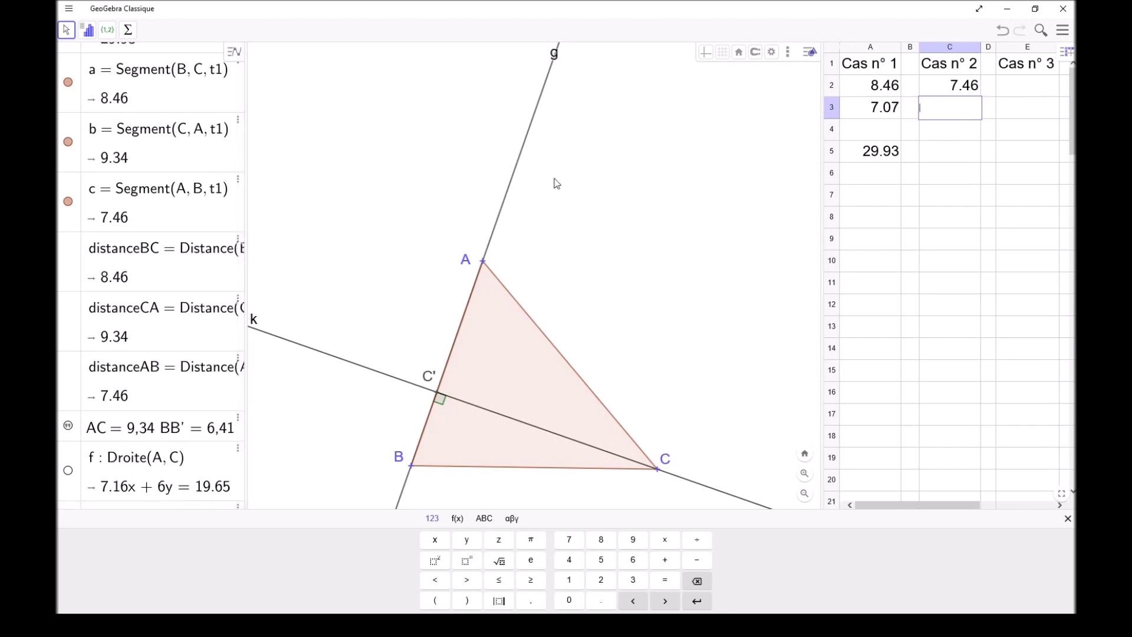
scroll(139, 400, "down", 10)
scroll(139, 400, "down", 3)
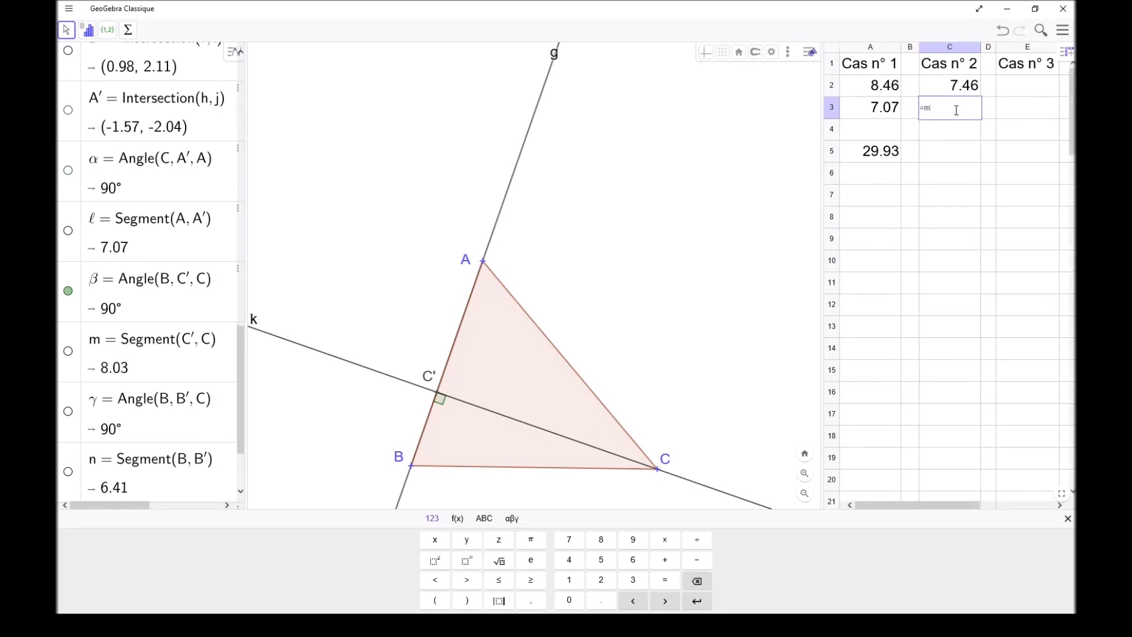
key("Return")
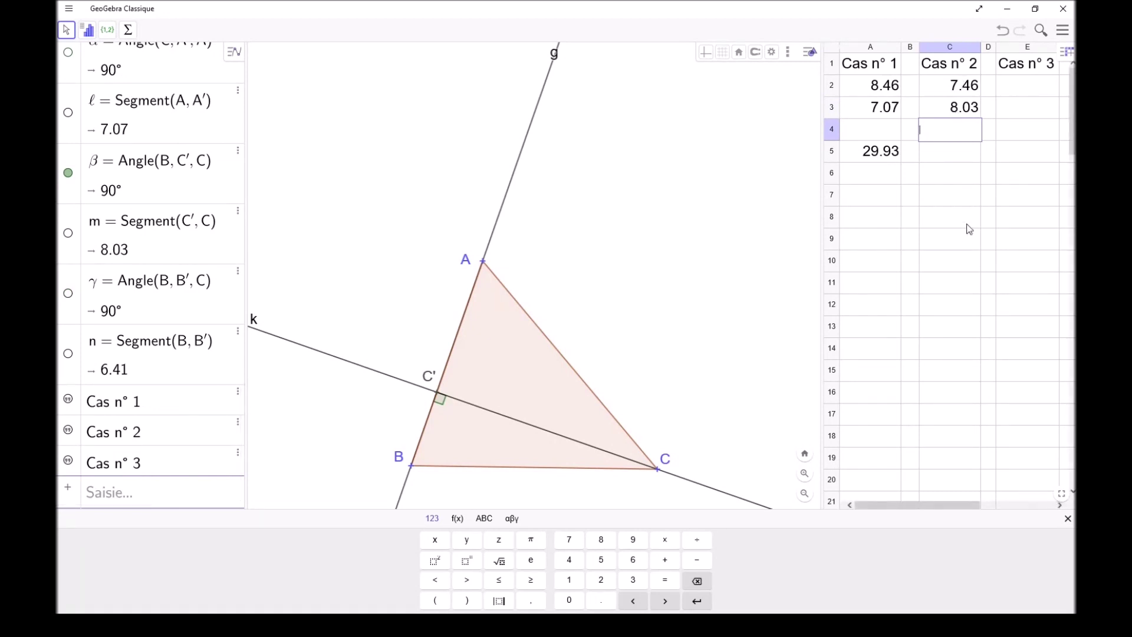
Compute the triangle's area for Cas n° 2 in cell C5 with the formula =(C2*C3)/2
double_click(944, 152)
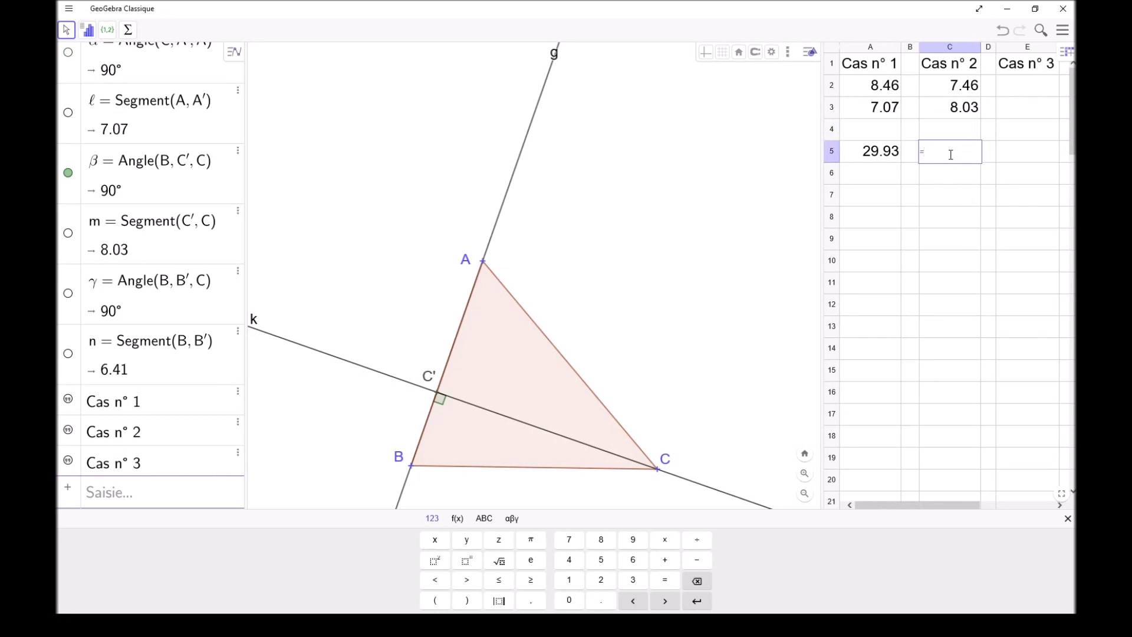
type("=(")
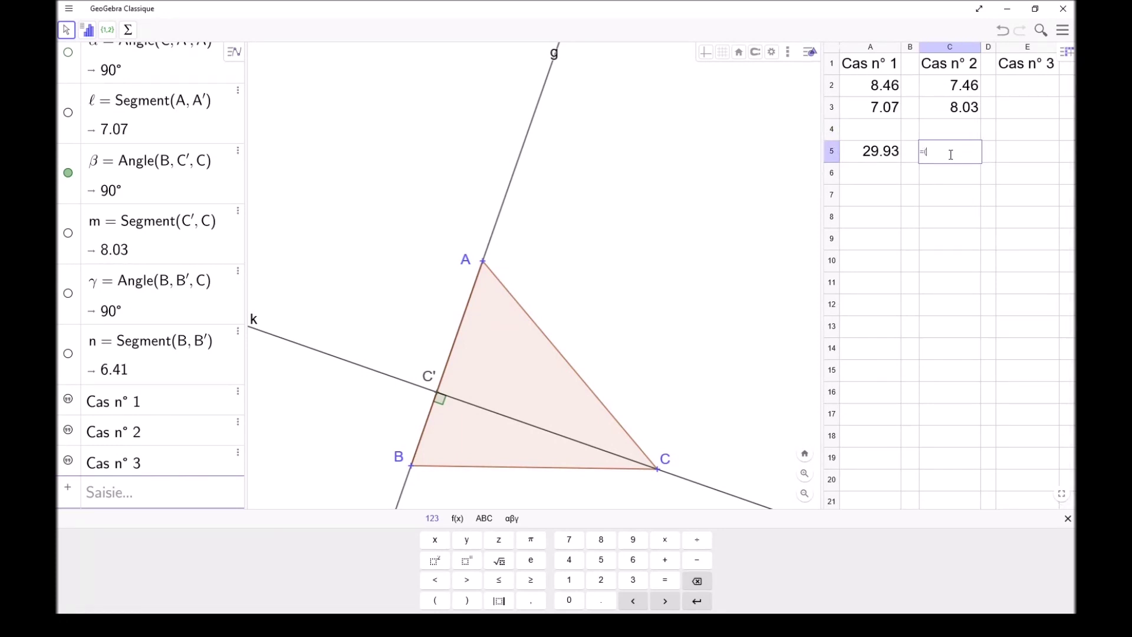
type("C2*C3)/2")
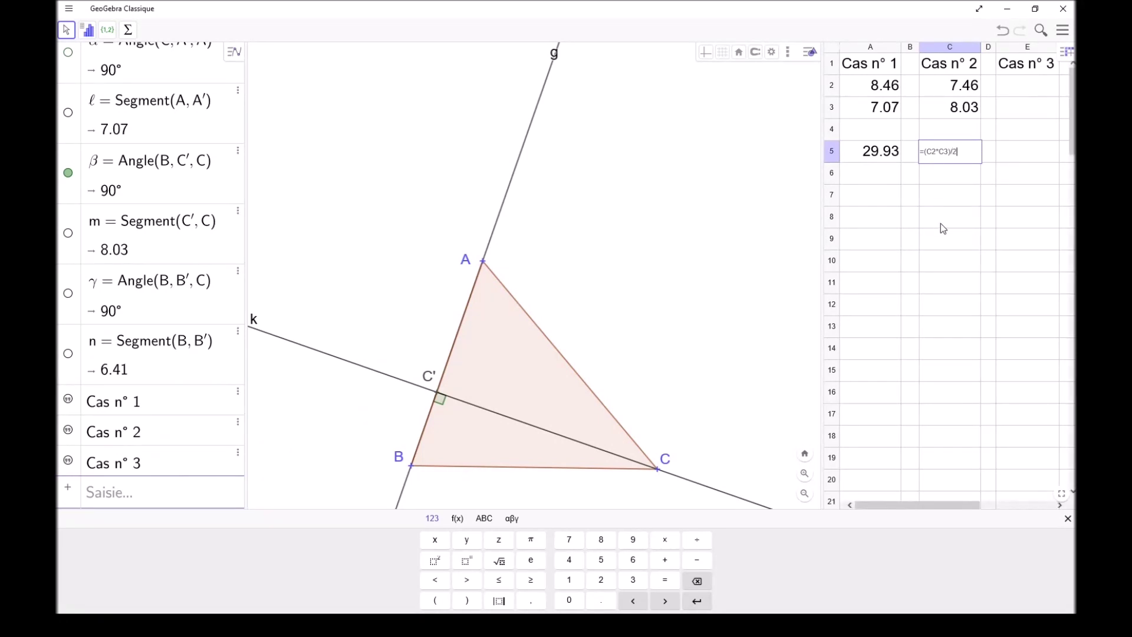
key("Return")
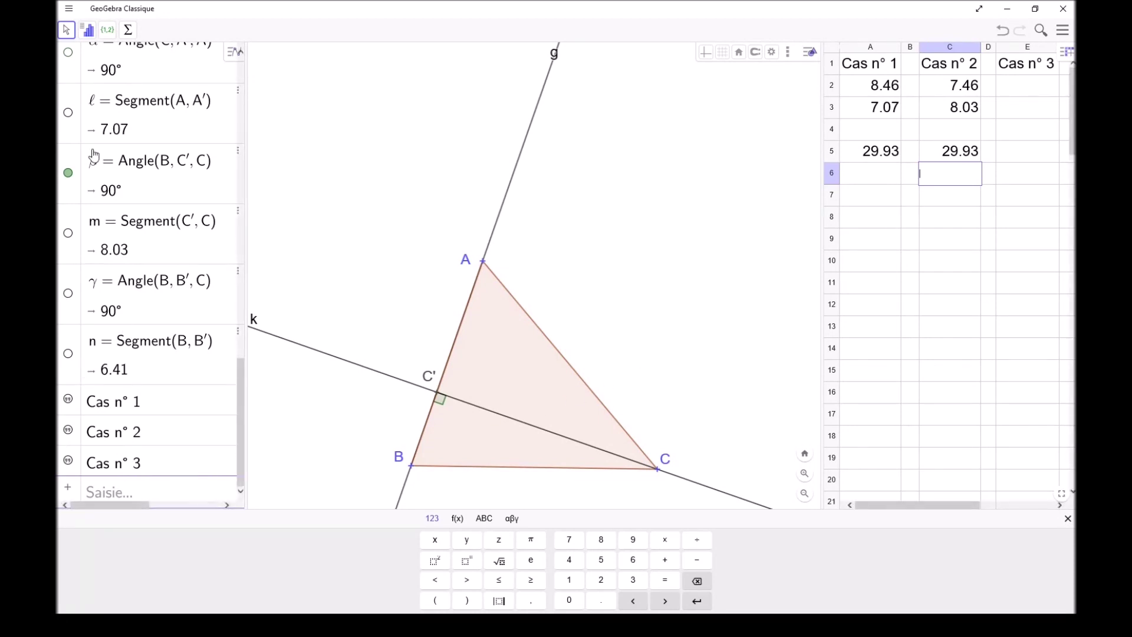
Hide right angle β, point C′, perpendicular k from C, and line g through B and A
left_click(68, 174)
scroll(72, 386, "up", 5)
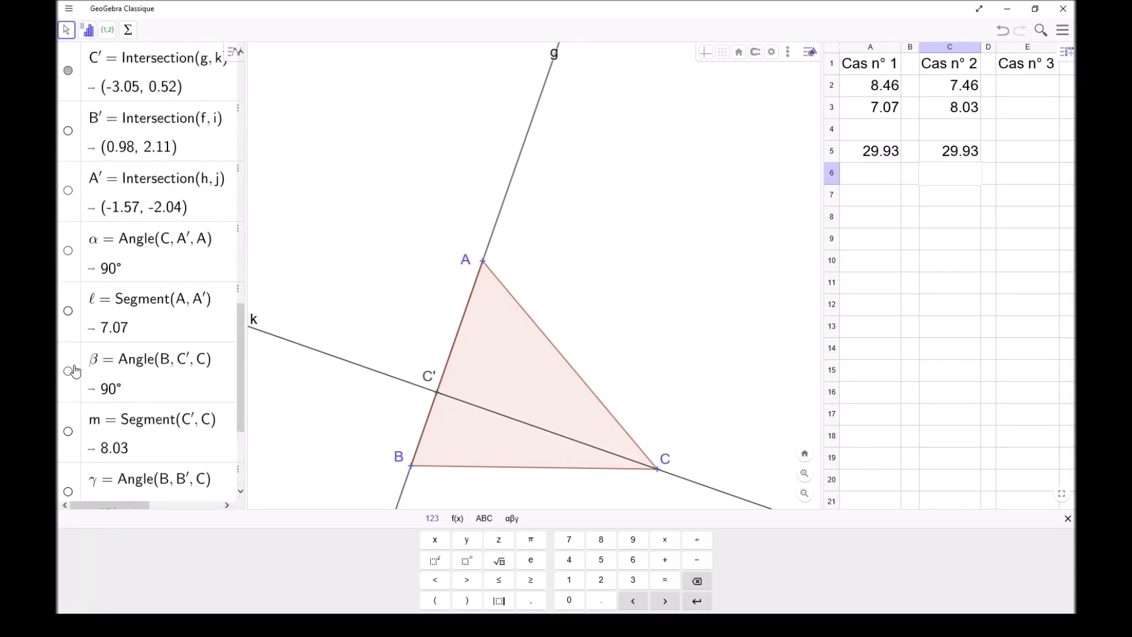
scroll(86, 163, "up", 2)
left_click(69, 221)
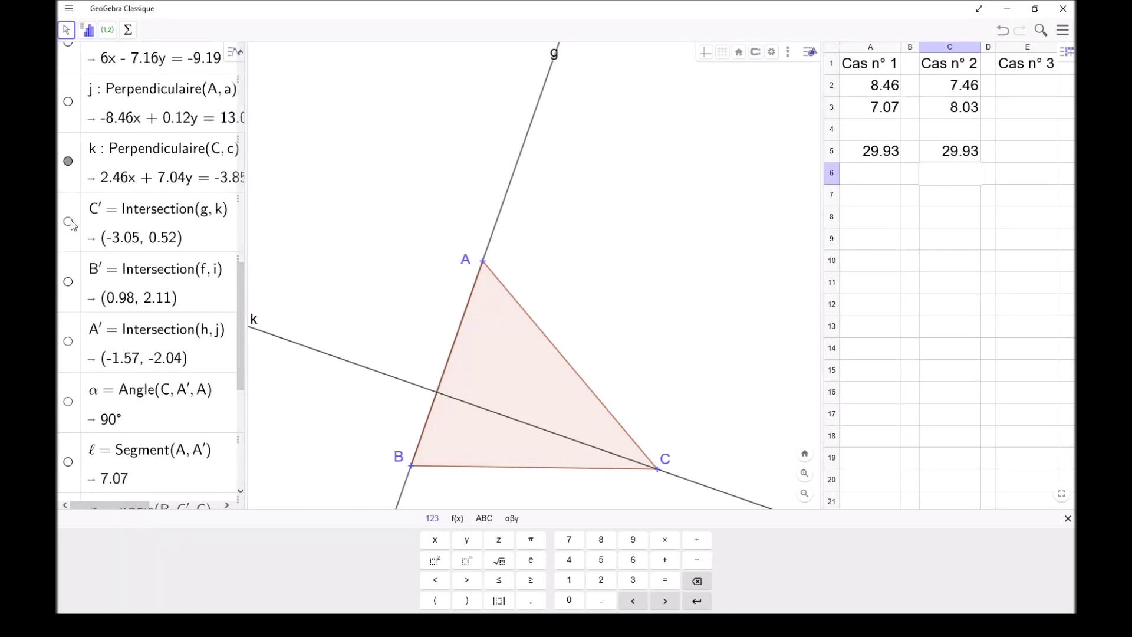
left_click(68, 166)
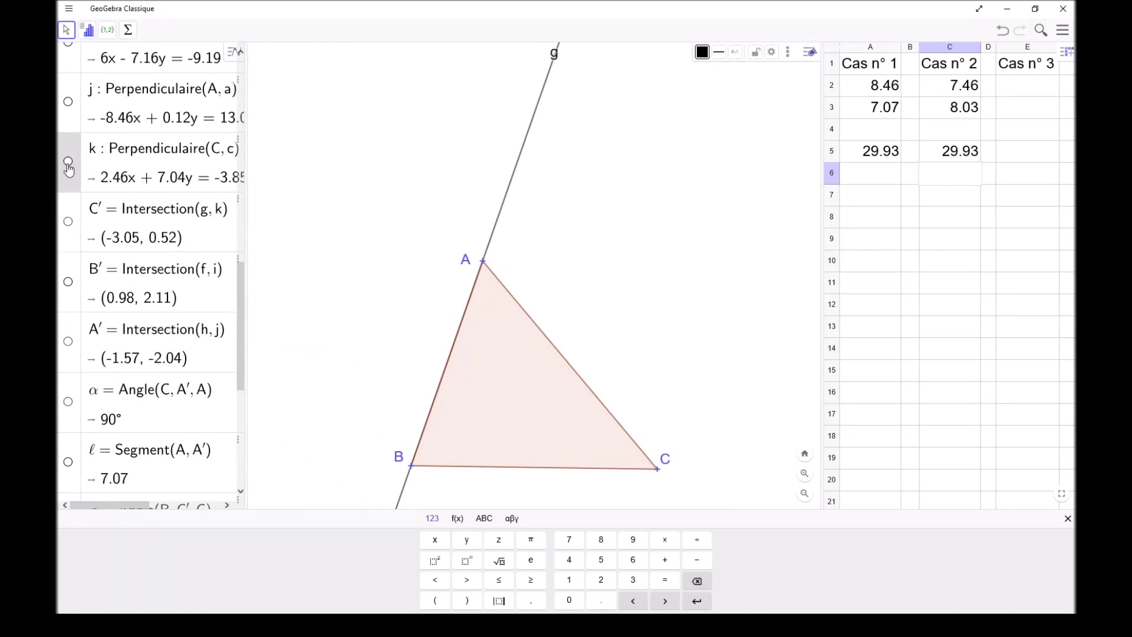
scroll(69, 169, "up", 5)
left_click(68, 205)
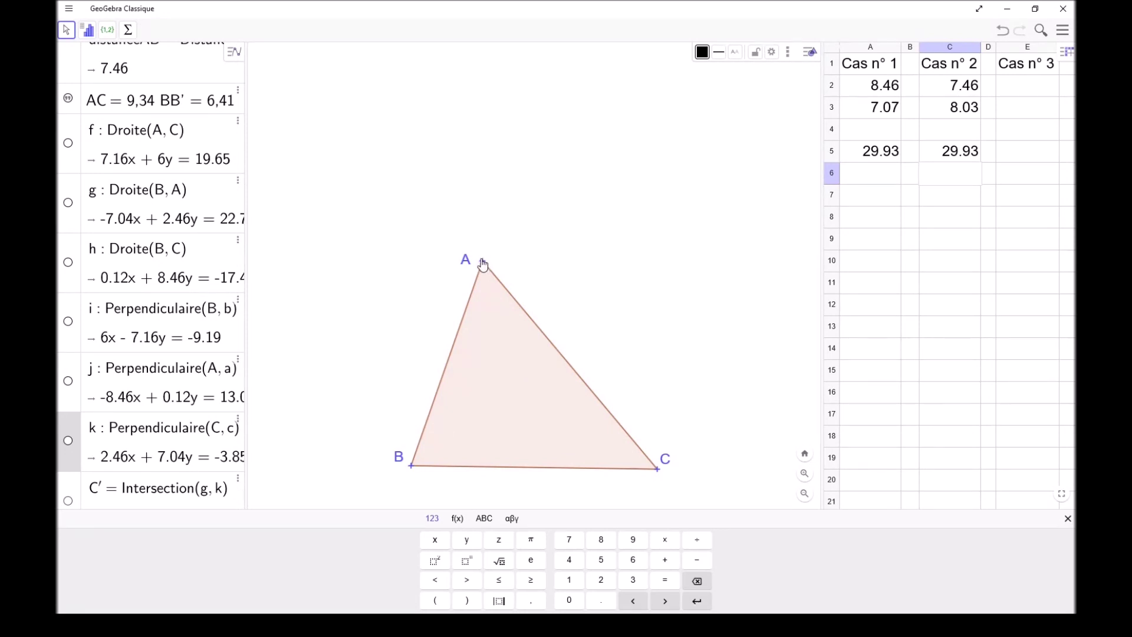
Show line f through A and C, perpendicular i from B, altitude foot B′, and right angle γ
left_click(67, 142)
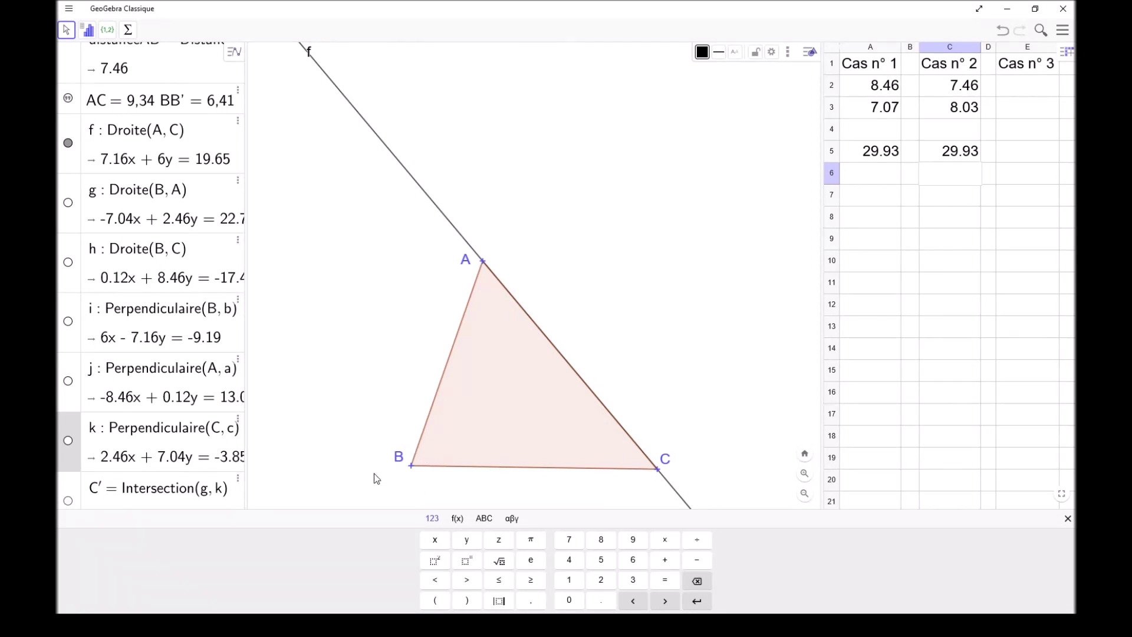
left_click(68, 322)
scroll(127, 346, "down", 4)
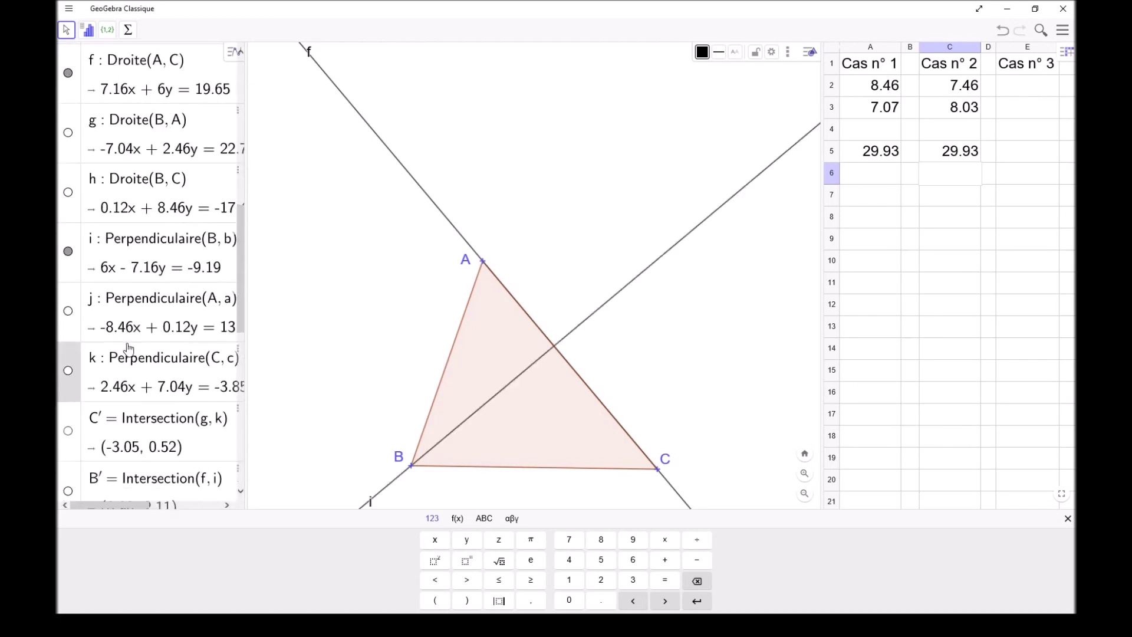
left_click(68, 352)
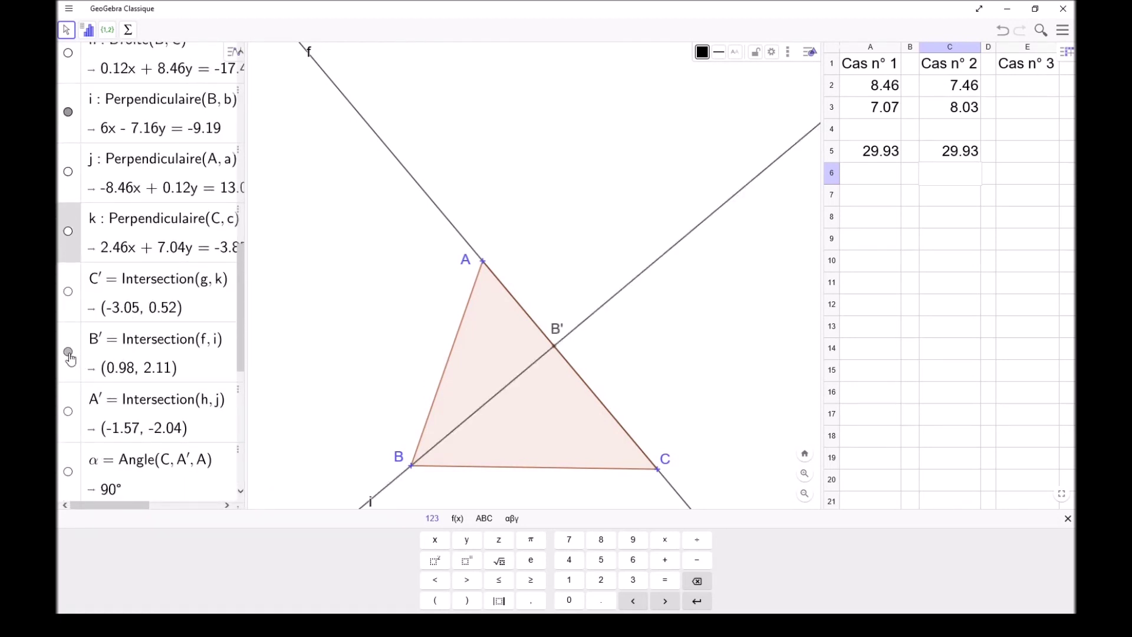
scroll(142, 345, "down", 4)
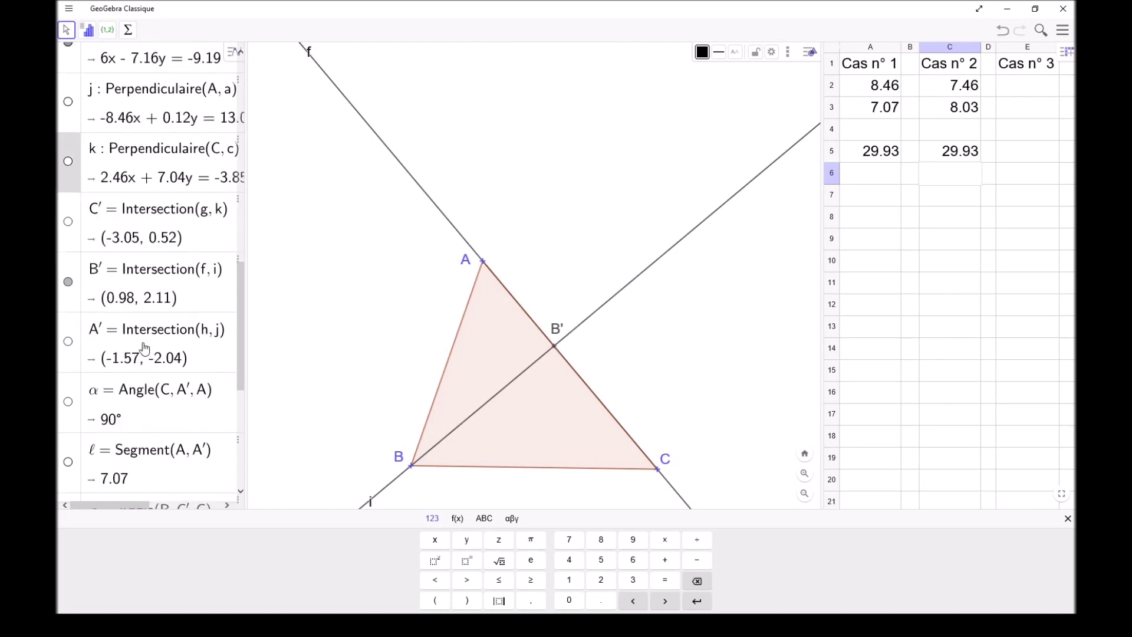
scroll(140, 352, "down", 2)
left_click(68, 433)
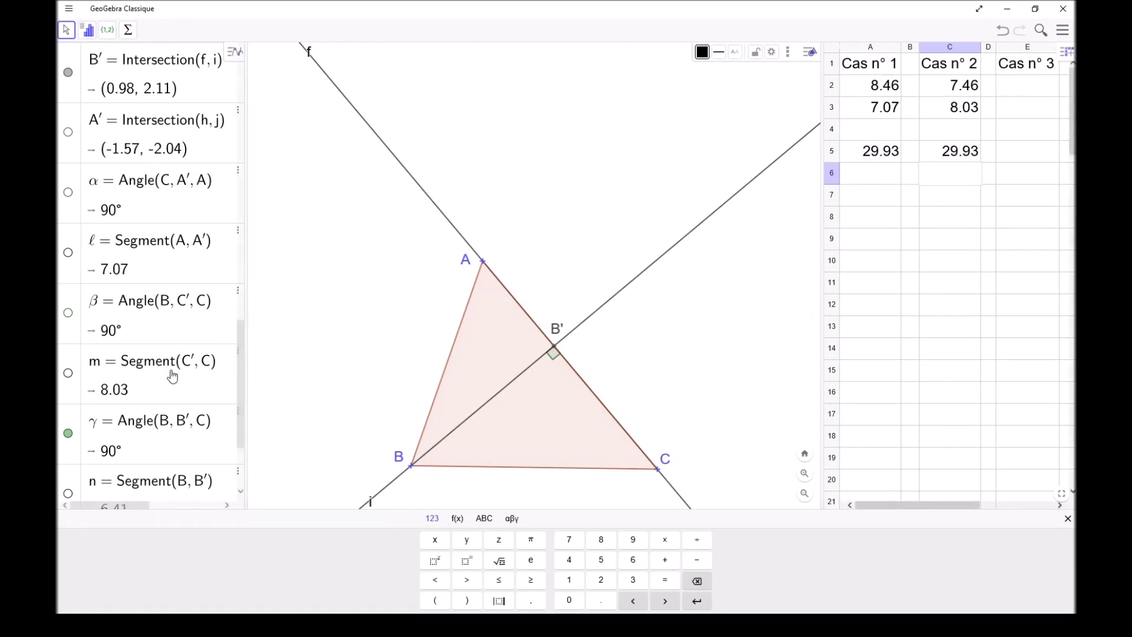
Enter the formula =distanceAC in cell E2 as the base length for Cas n° 3
scroll(170, 378, "down", 3)
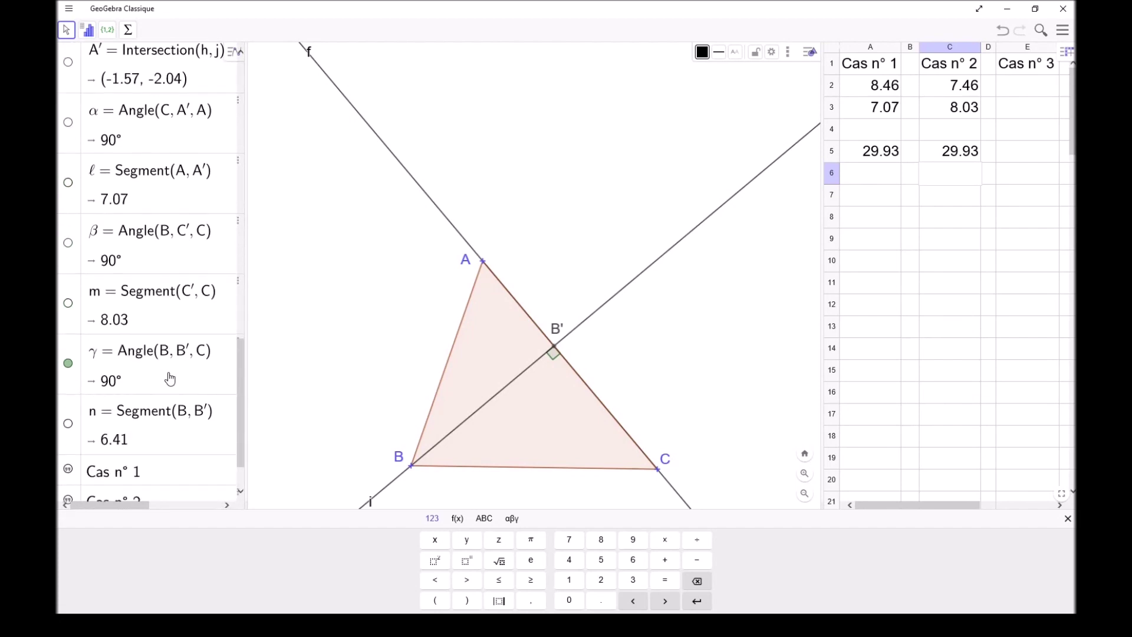
scroll(176, 247, "up", 20)
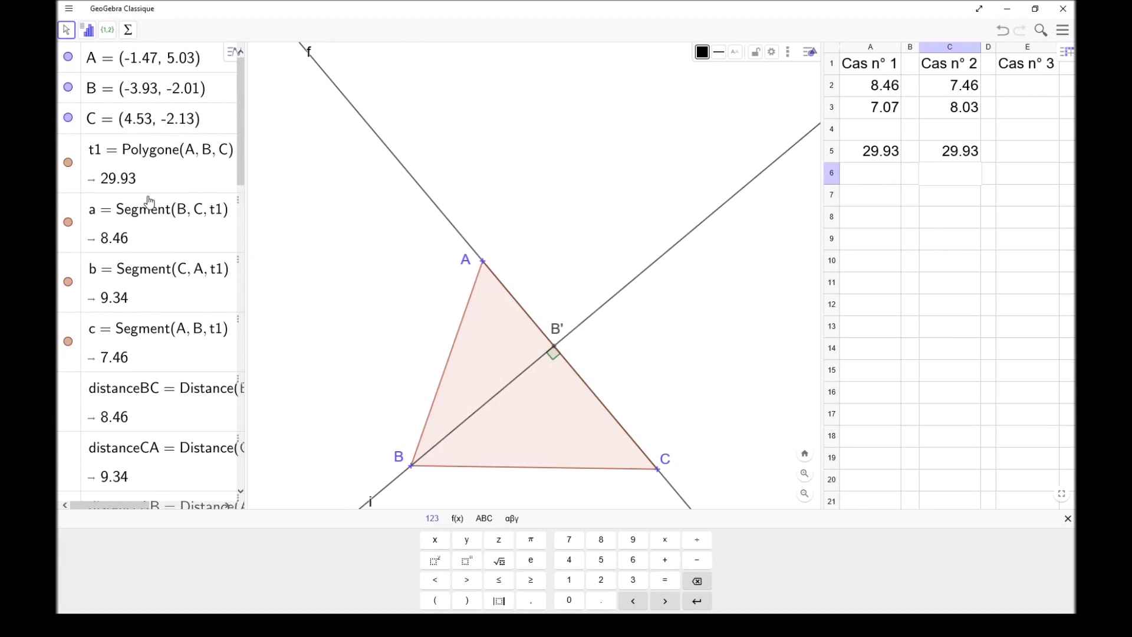
scroll(183, 378, "down", 2)
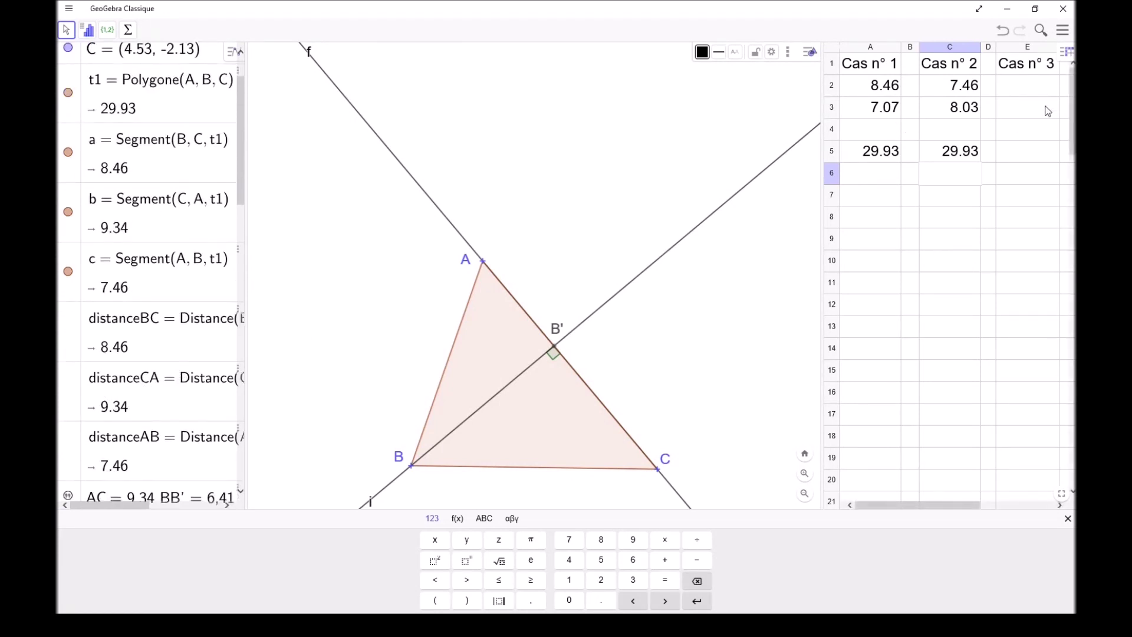
double_click(1022, 87)
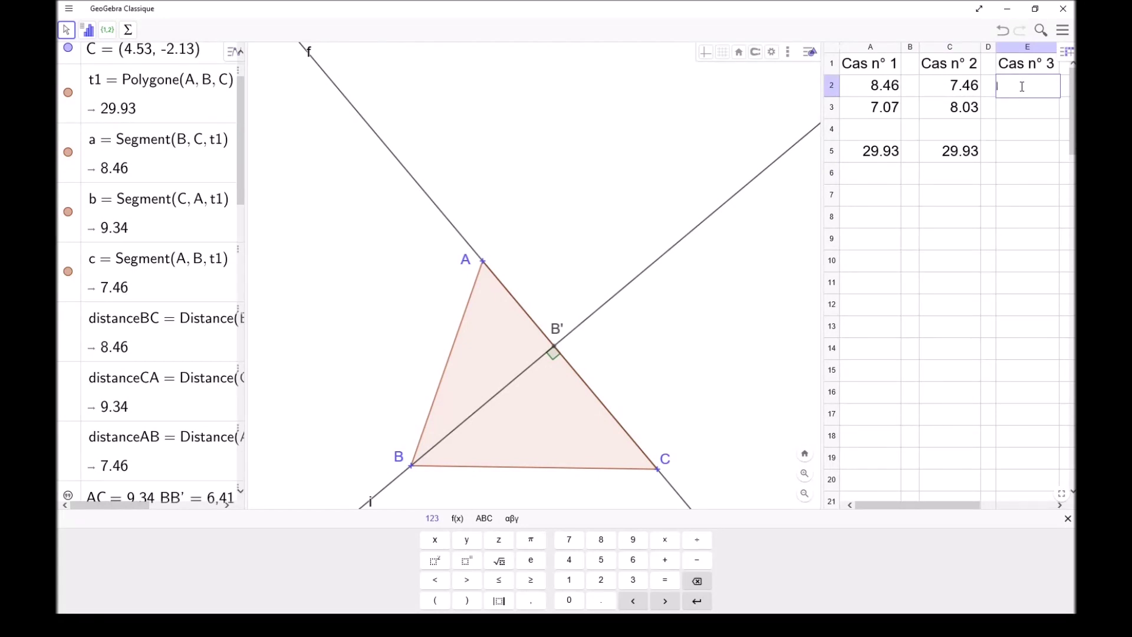
type("=dist")
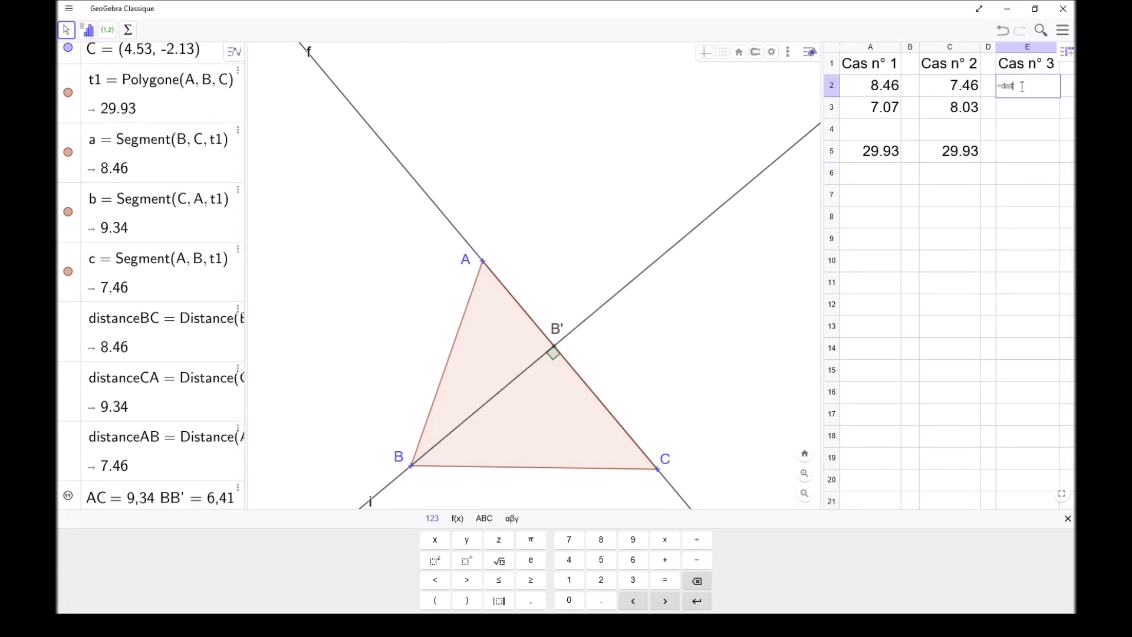
type("anceAC")
key("Return")
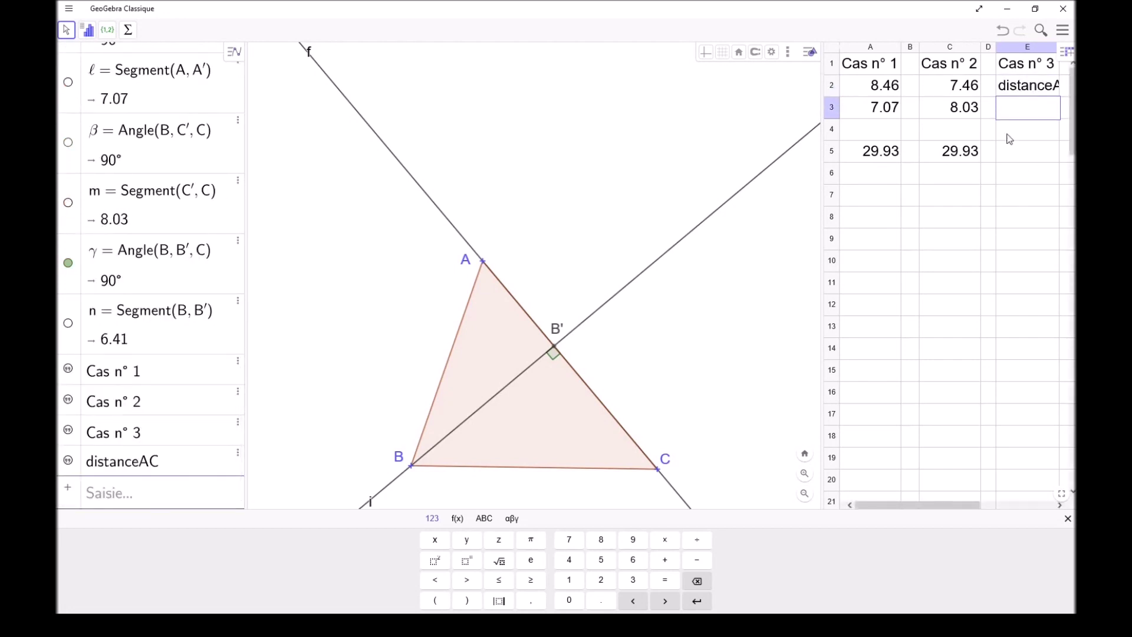
Correct the entry in cell E2 to distanceCA
double_click(1016, 88)
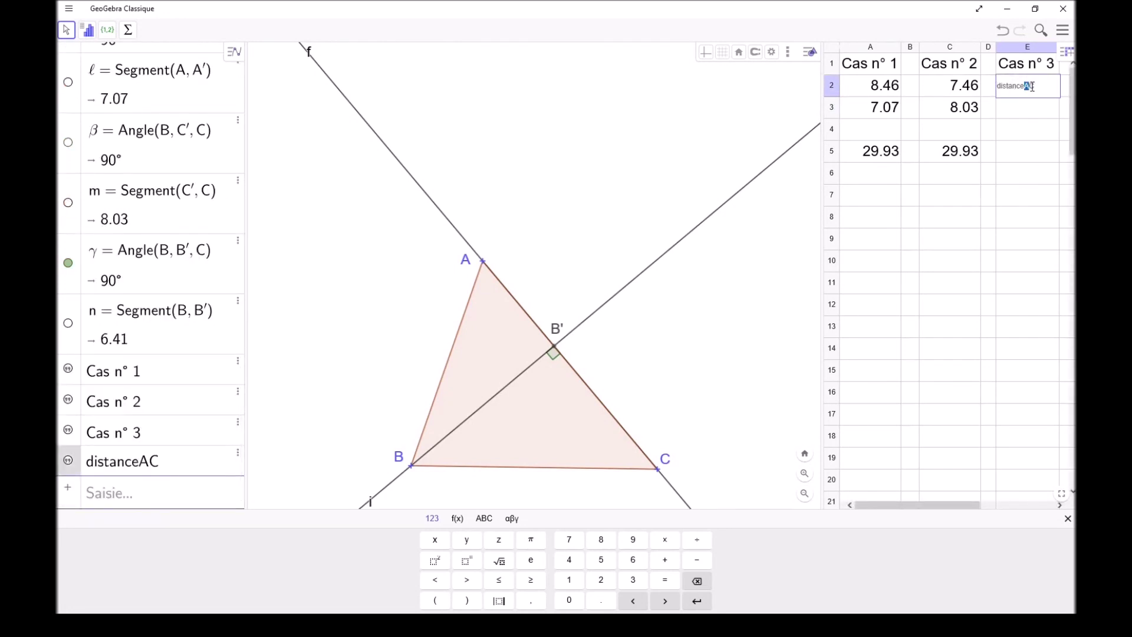
type("CA")
key("Return")
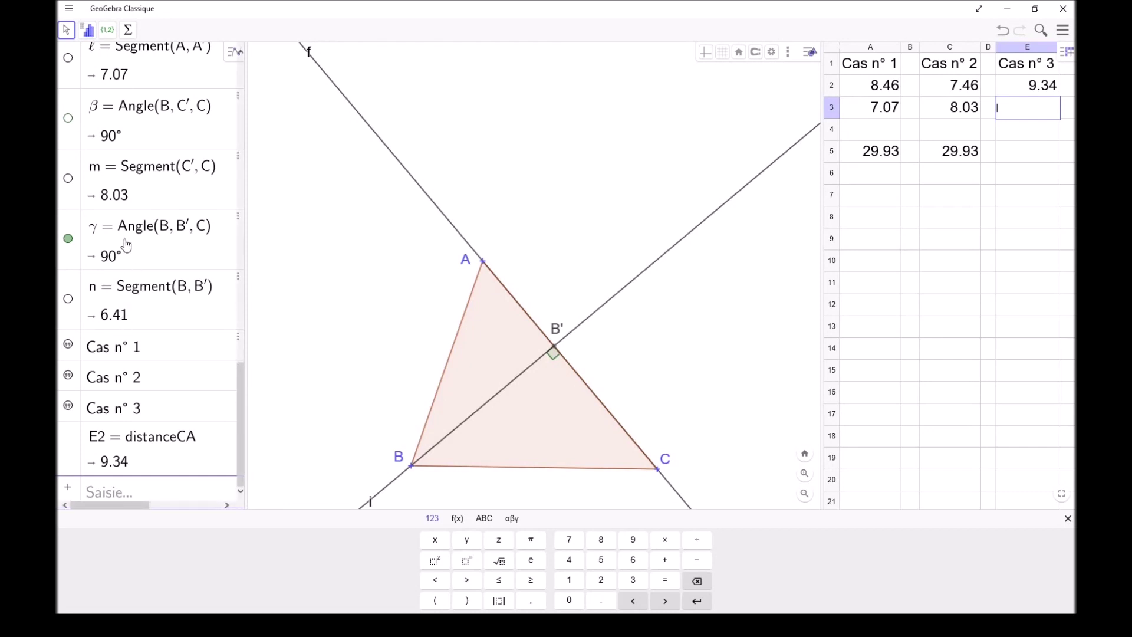
Reference segment n in cell E3 as the altitude BB′ for Cas n° 3
scroll(126, 277, "up", 5)
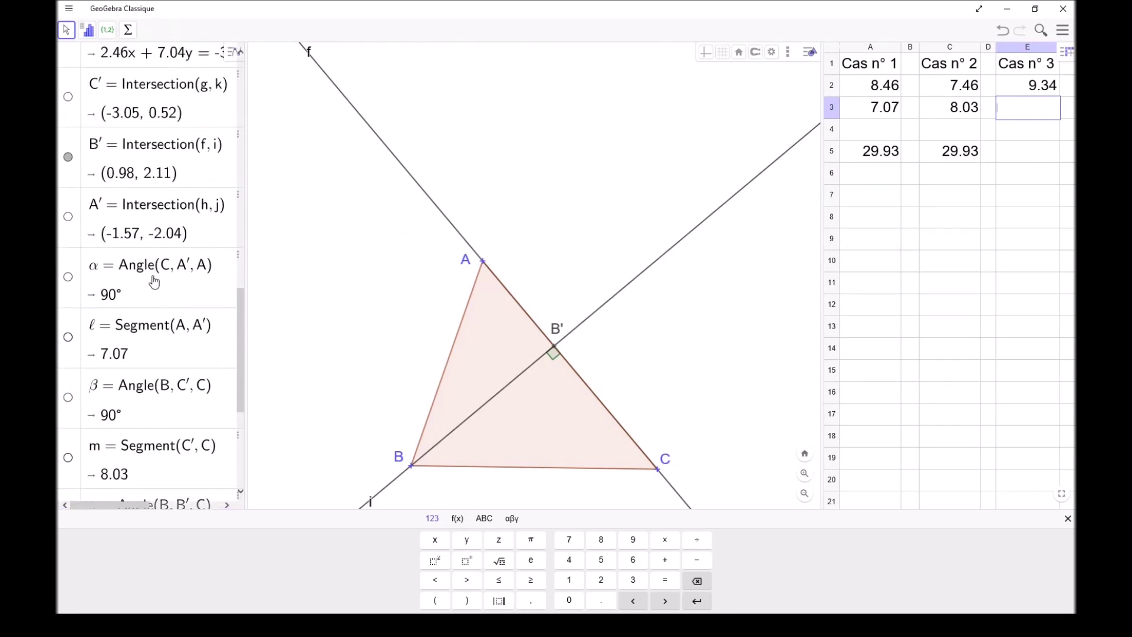
scroll(157, 353, "down", 4)
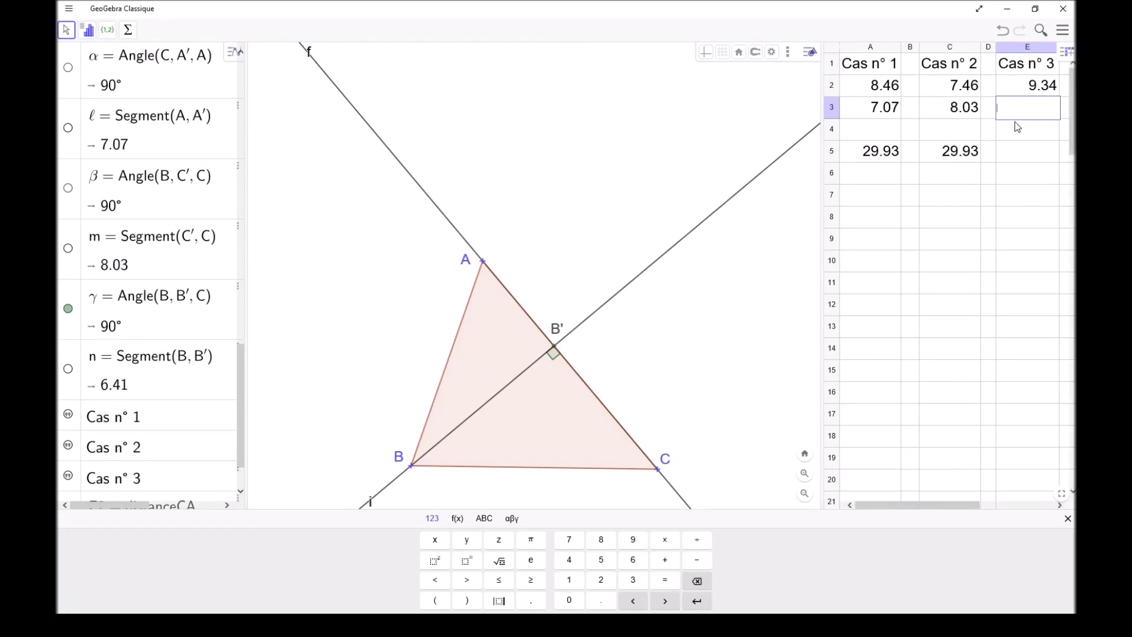
type("n")
key("Return")
Compute the triangle's area for Cas n° 3 in cell E5 with the formula =(E2*E3)/2
left_click(1020, 154)
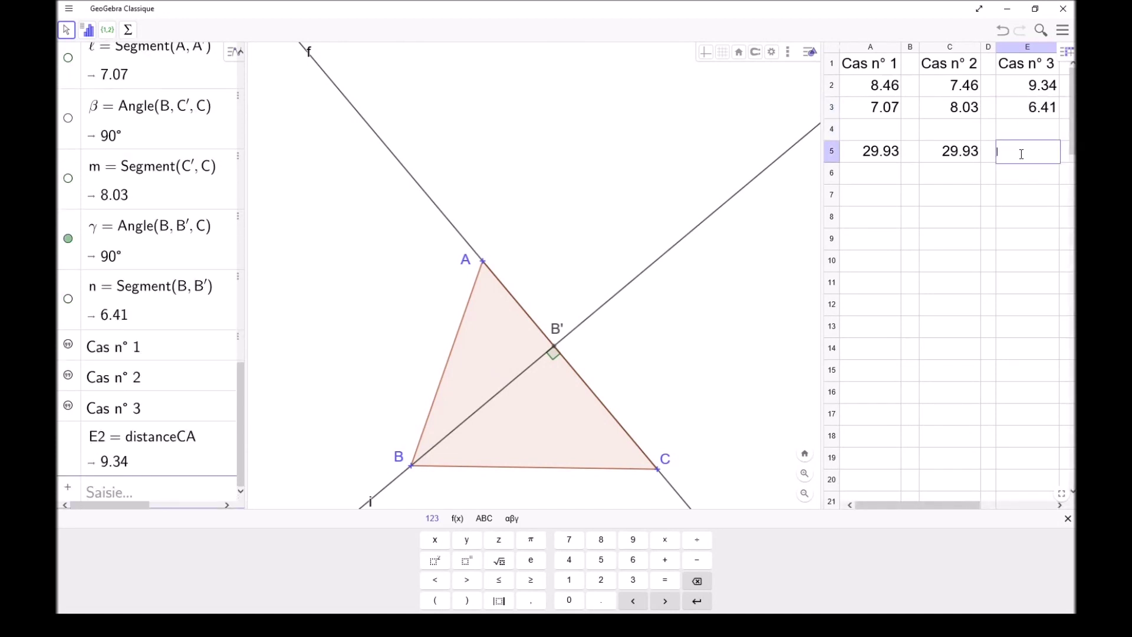
type("=(")
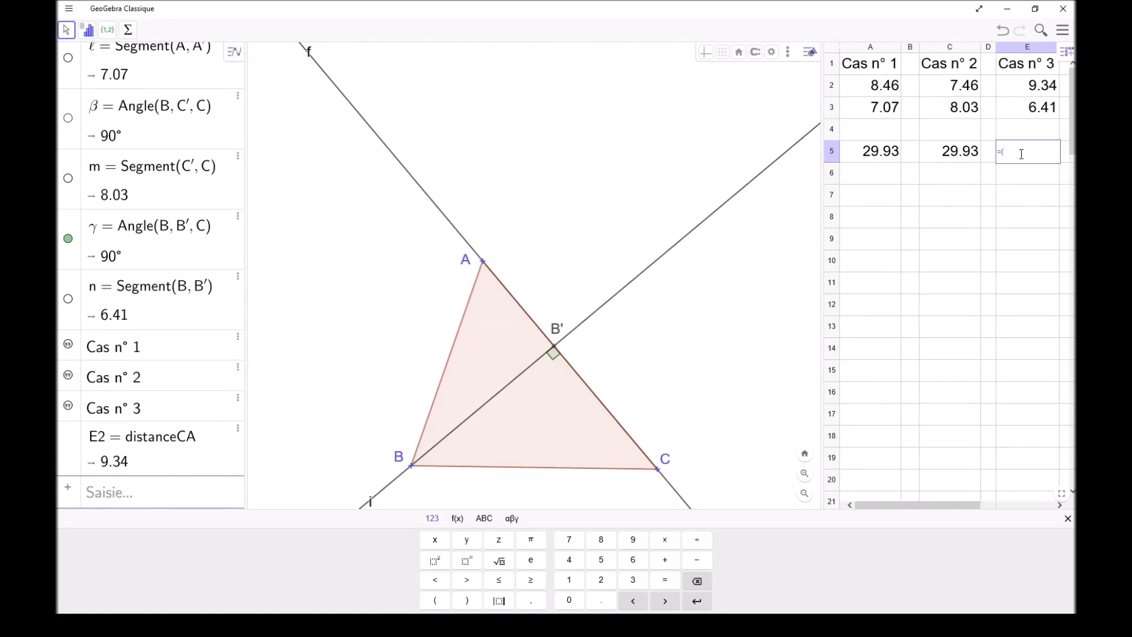
type("E2")
type("*E2")
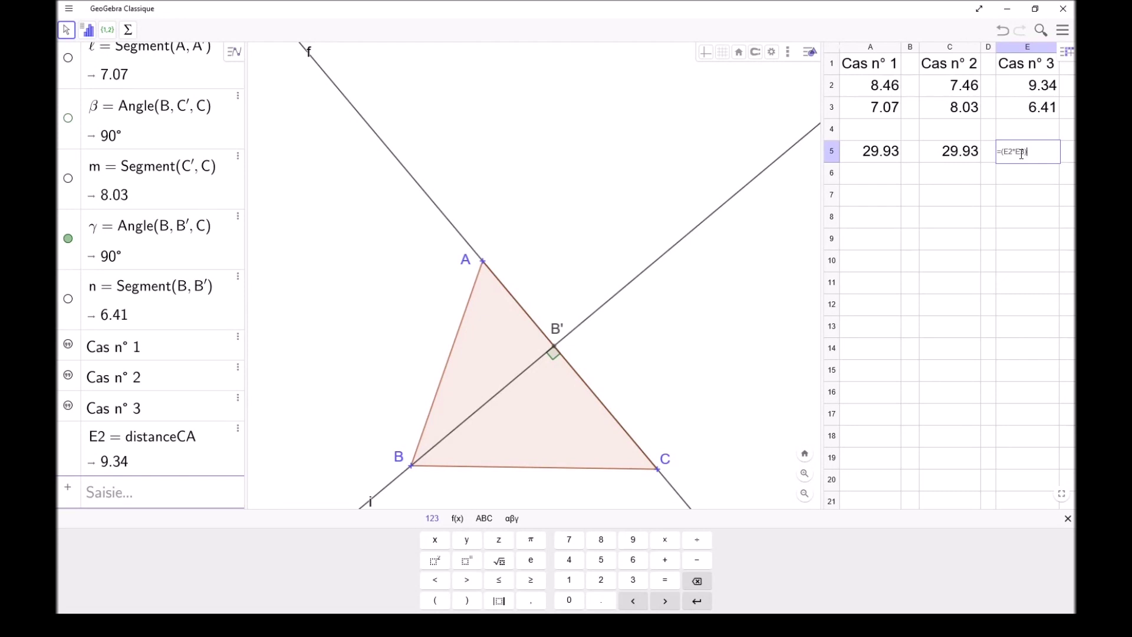
type(")/2")
key("Return")
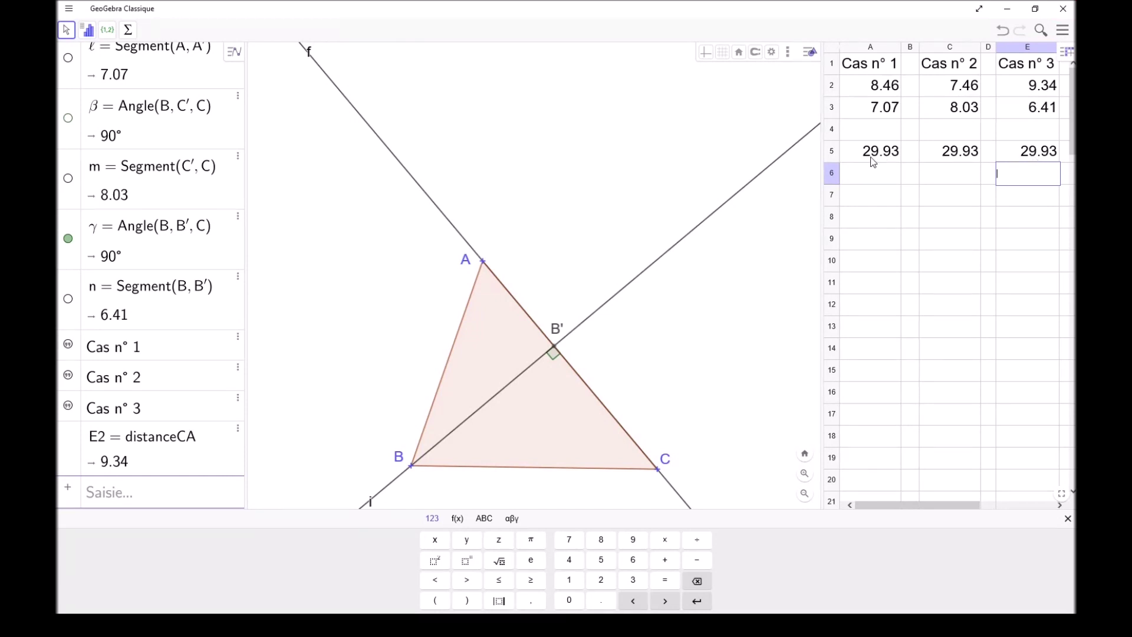
Set the global rounding (Arrondi) to 15 décimales to compare the three areas more precisely
left_click(1062, 29)
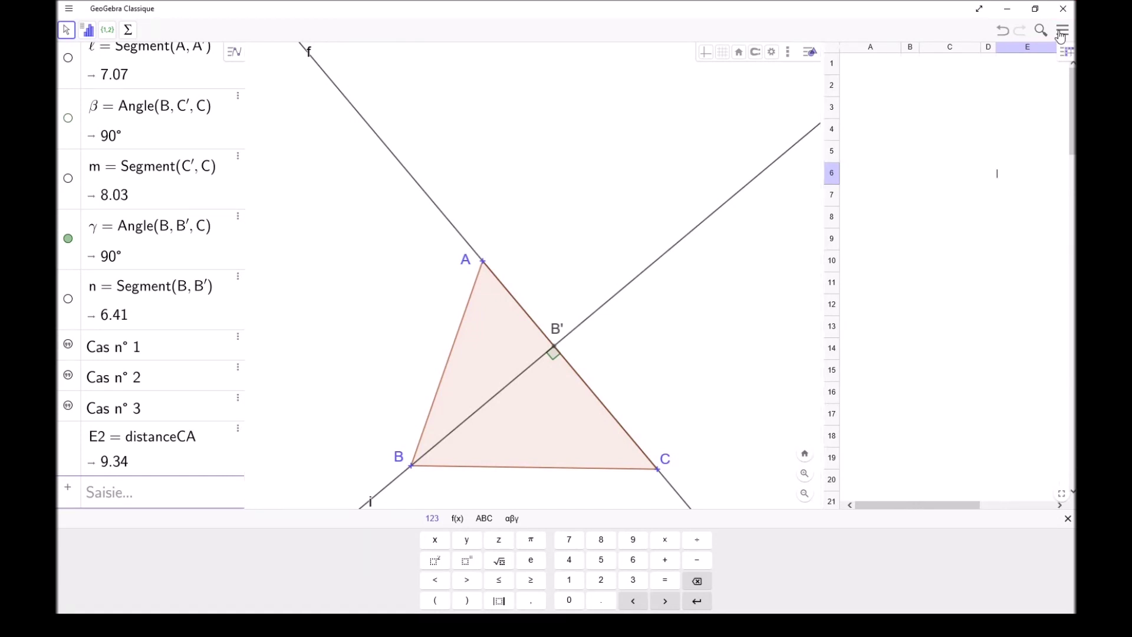
left_click(1002, 113)
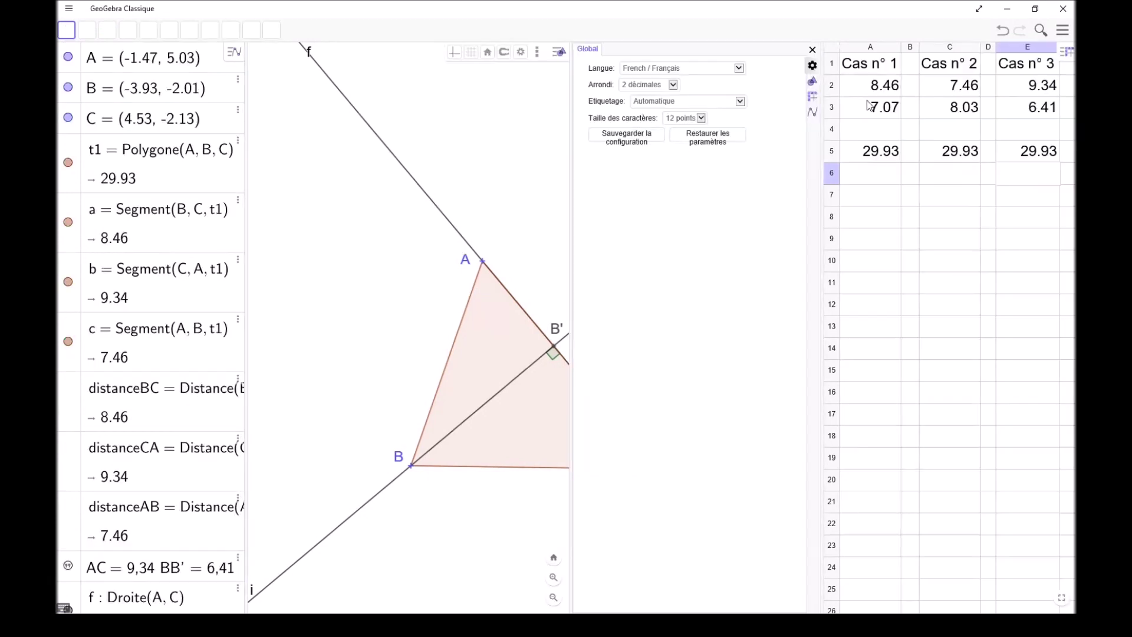
left_click(671, 84)
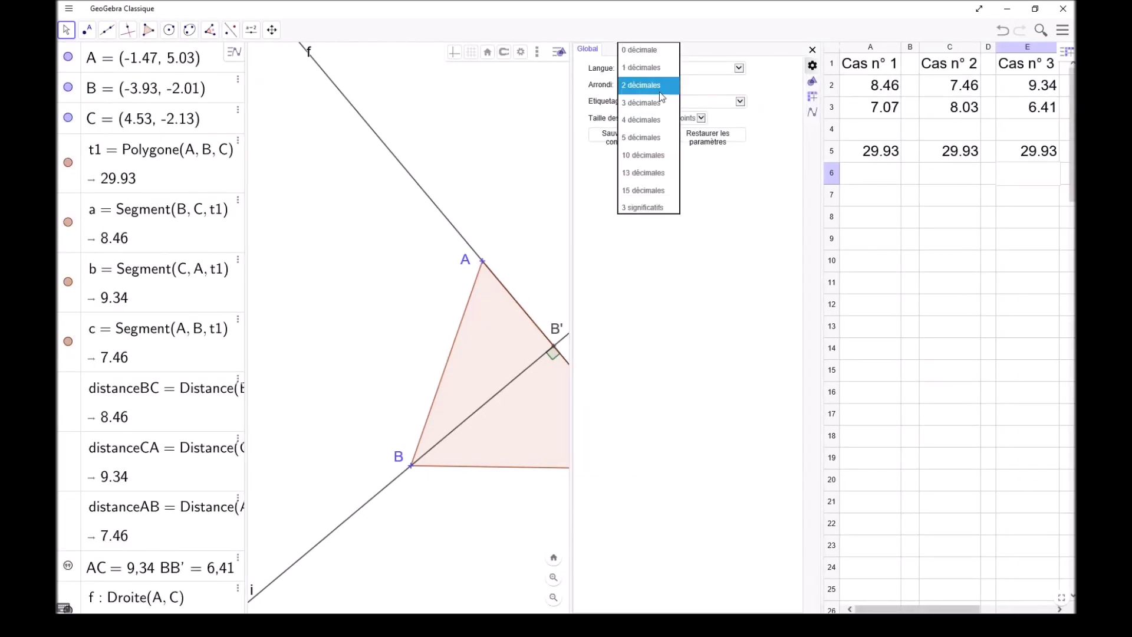
left_click(643, 187)
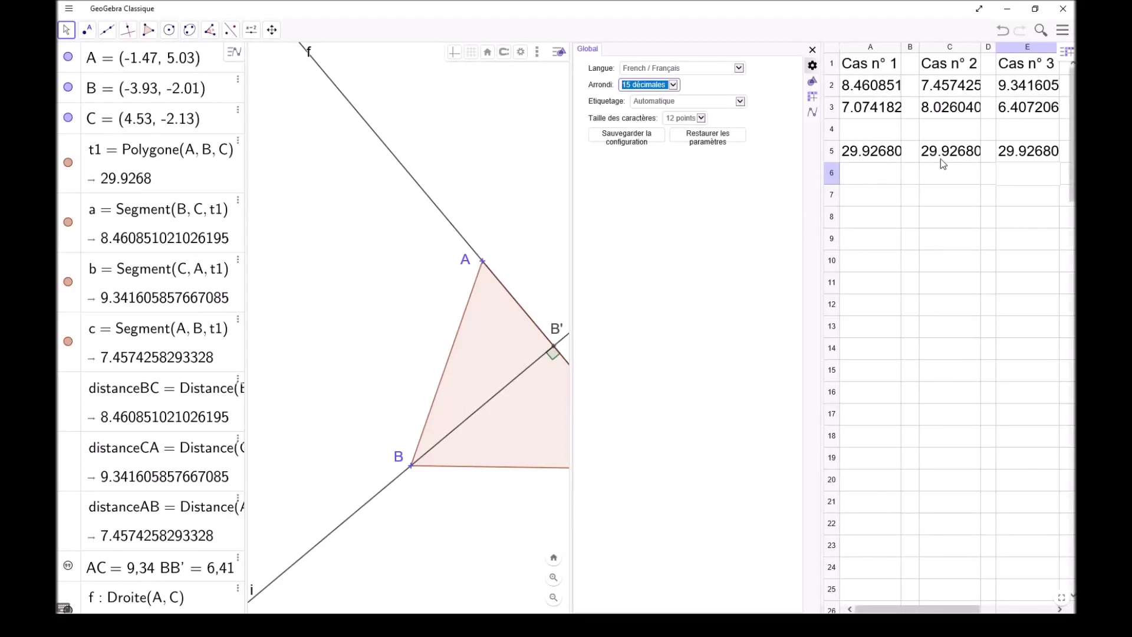
Try the rounding at 3 décimales, restore it to 2 décimales, and close the settings
left_click(671, 85)
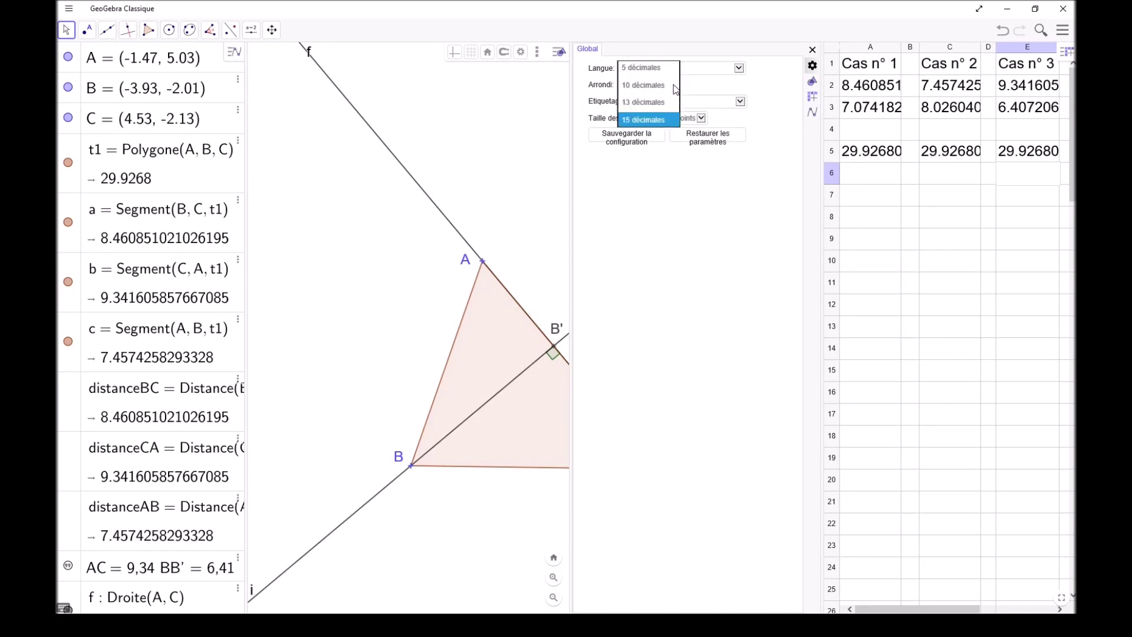
left_click(652, 35)
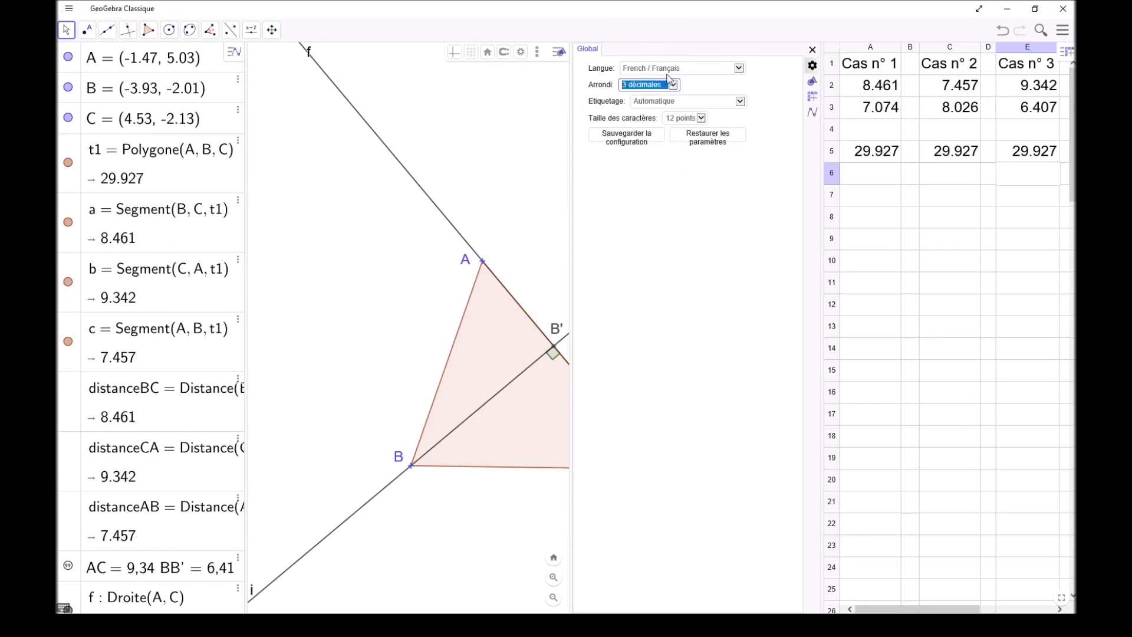
left_click(667, 78)
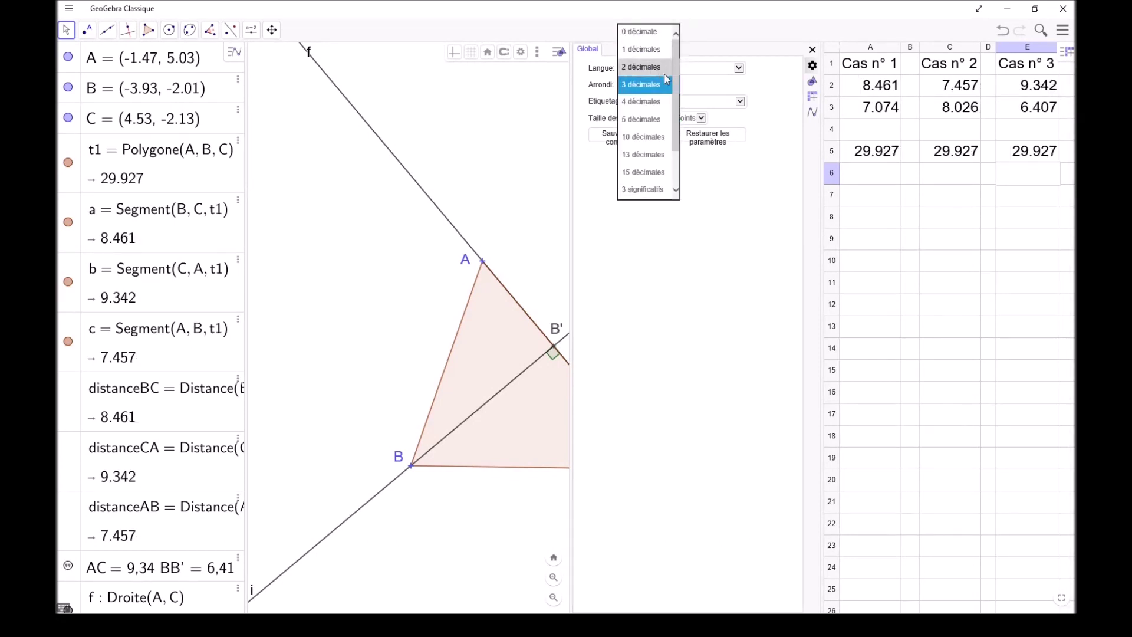
left_click(657, 69)
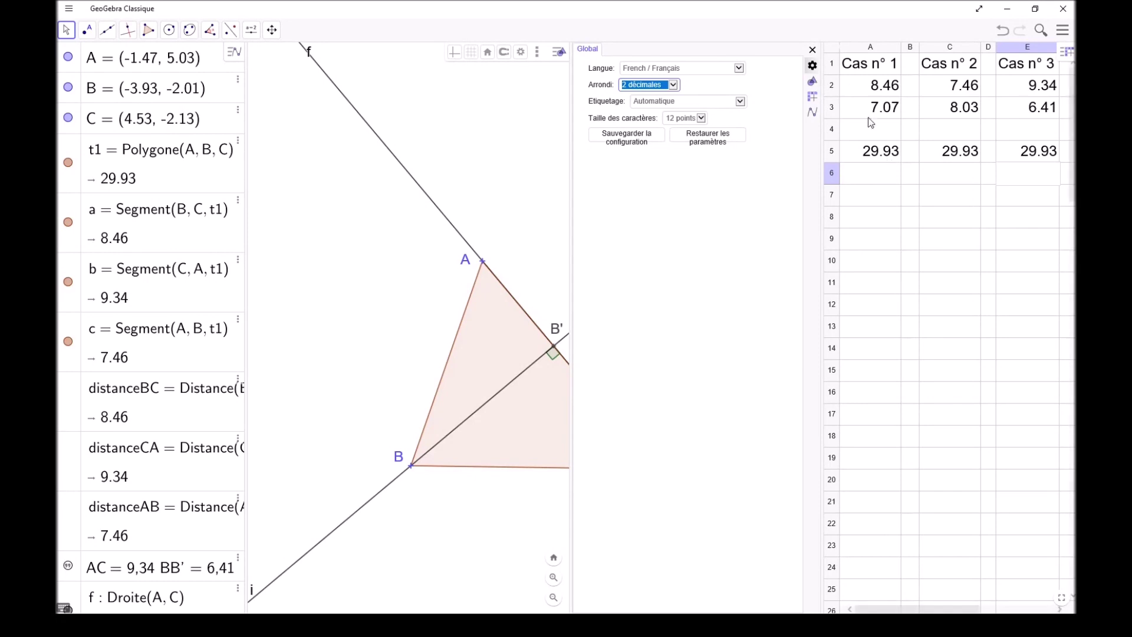
left_click(813, 50)
left_click(813, 51)
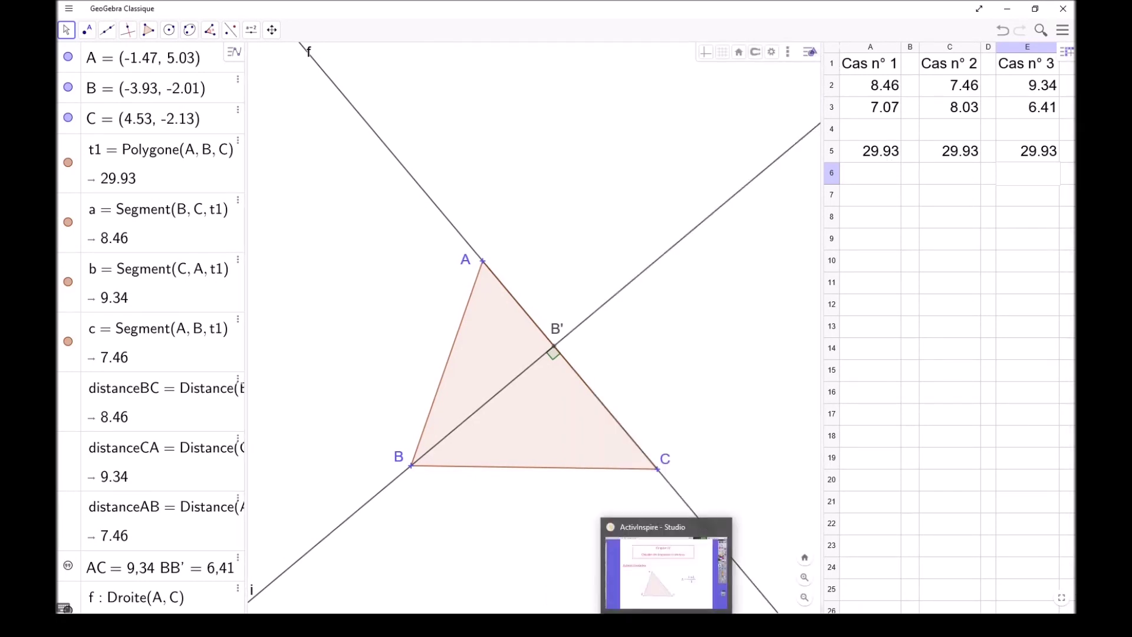
Switch to ActivInspire and go to page 2 of the flipchart, showing triangle ABC with altitude AA'
left_click(665, 566)
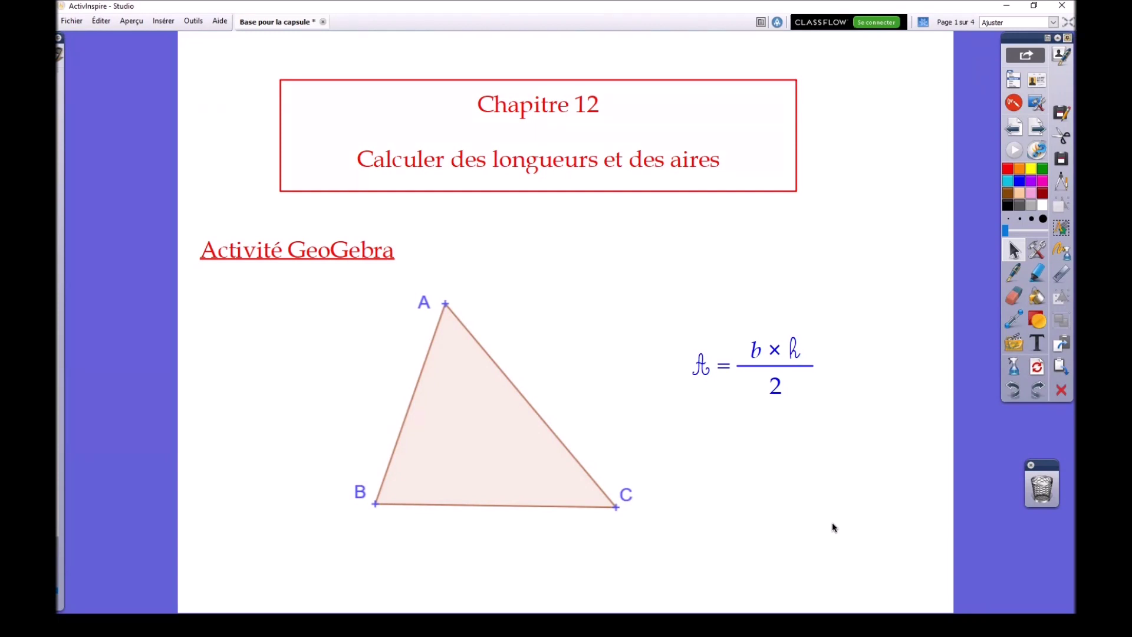
left_click(1036, 131)
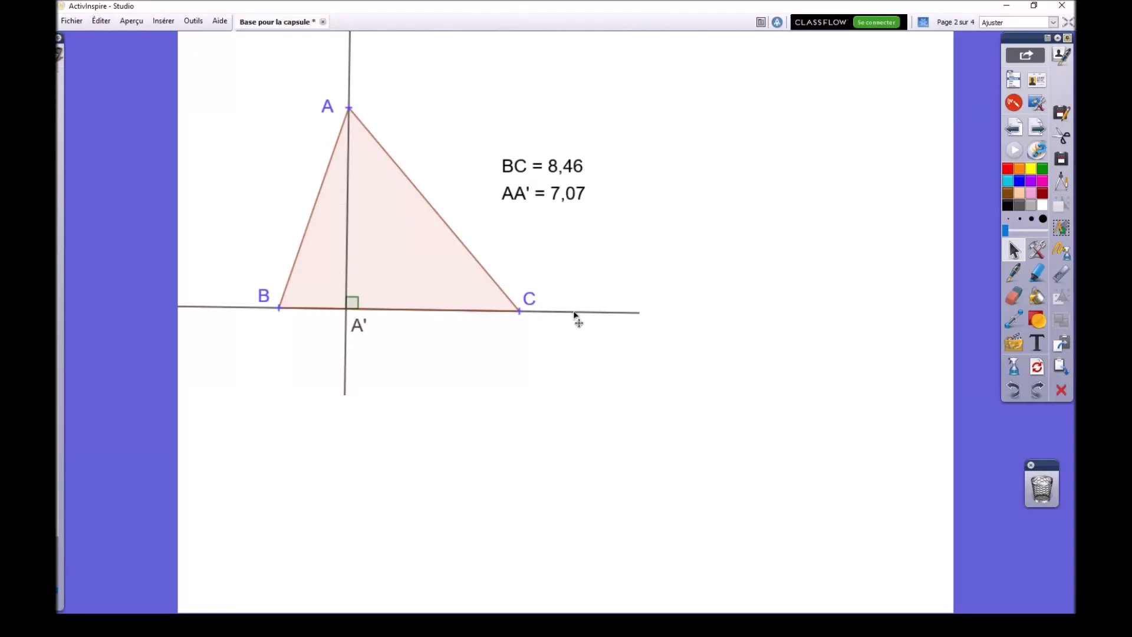
Highlight side AB in pink and sketch the altitude from C to side AB with the highlighter
left_click(1037, 273)
left_click_drag(350, 106, 283, 296)
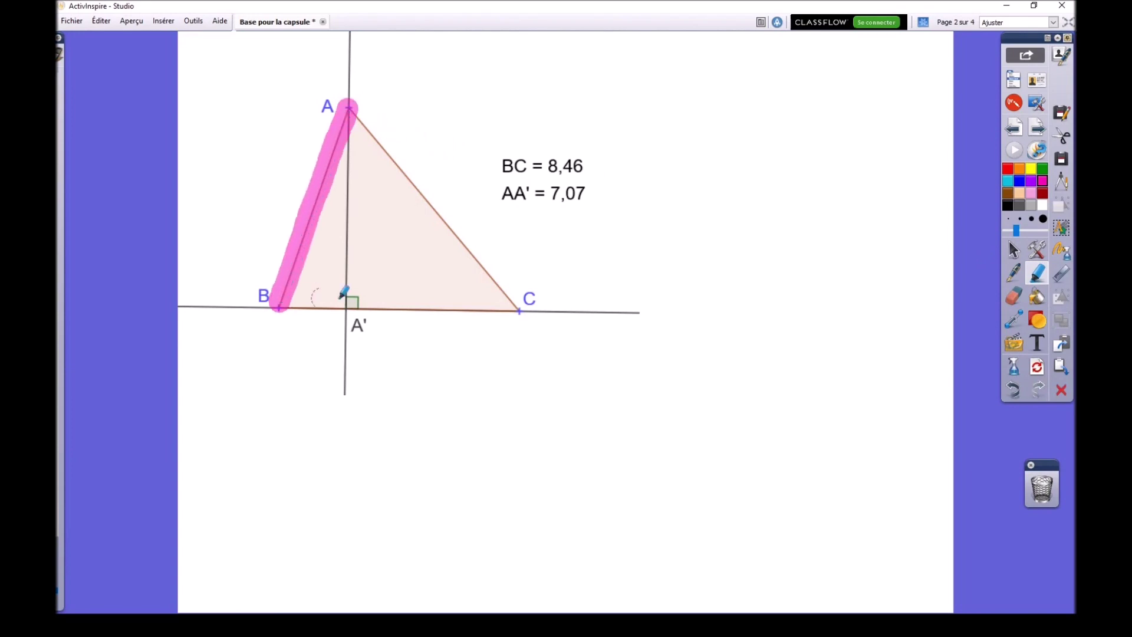
left_click(517, 306)
left_click_drag(517, 306, 306, 240)
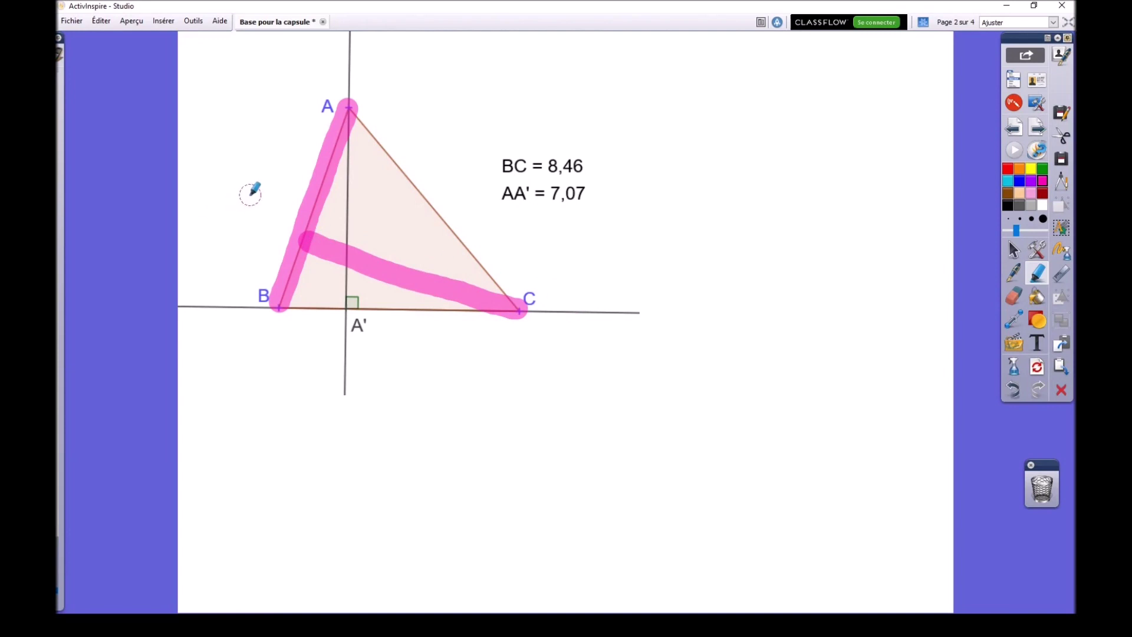
Label the sketched altitude's foot C' in a thinner stroke and draw two vertical bars beside the BC and AA' lengths
left_click(1008, 219)
mouse_move(262, 210)
left_mouse_down()
mouse_move(238, 218)
mouse_move(269, 238)
left_mouse_up()
left_click_drag(280, 189, 281, 207)
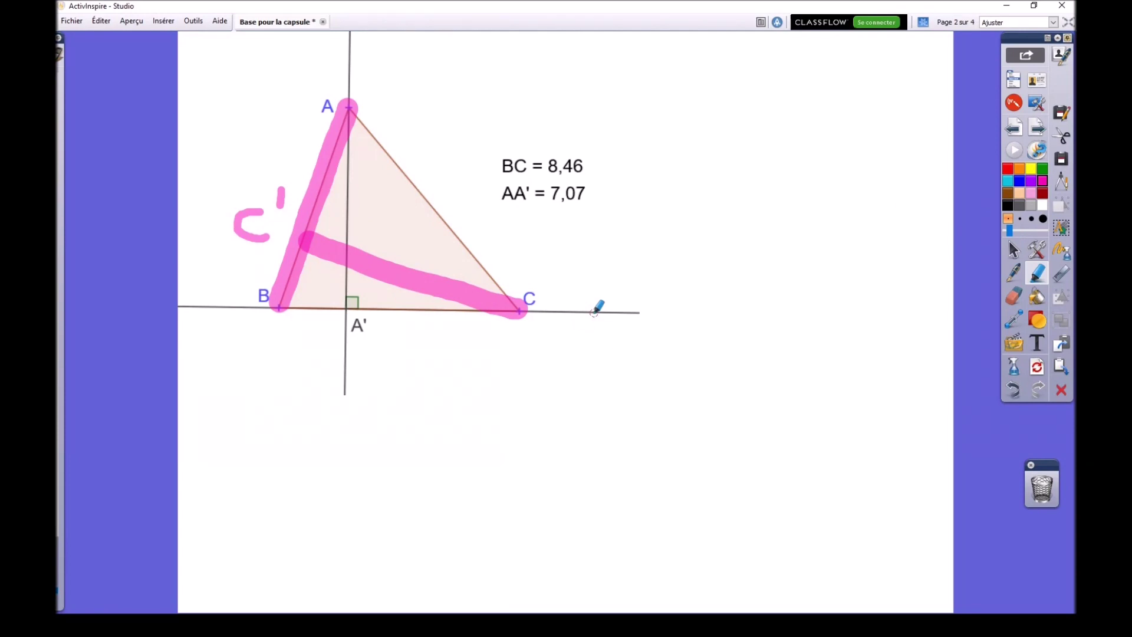
left_click_drag(607, 143, 607, 204)
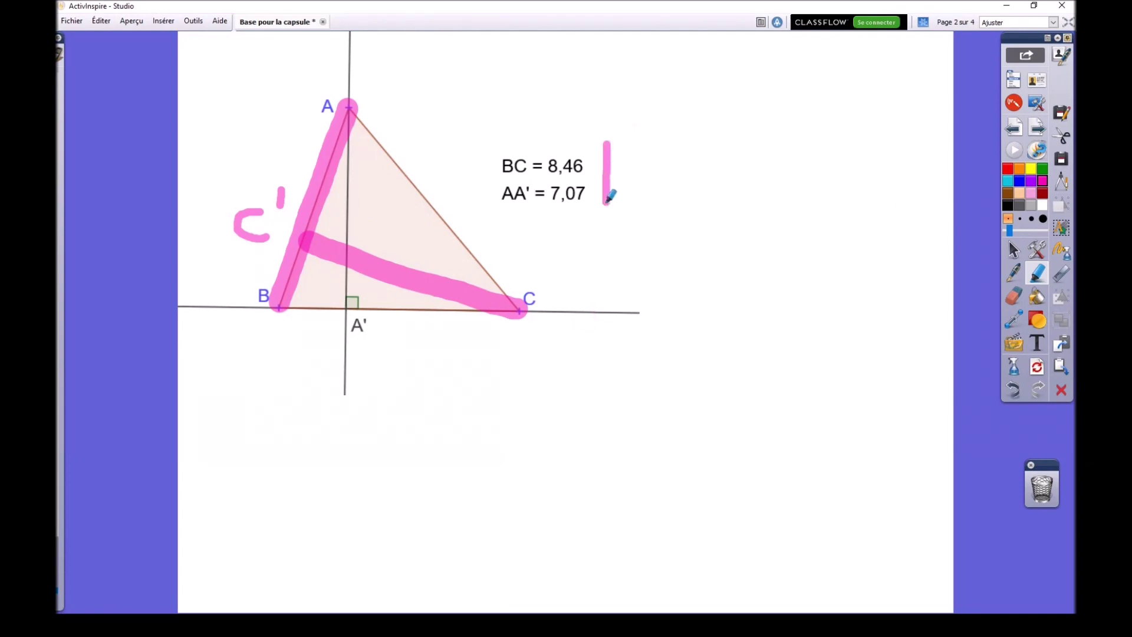
left_click_drag(621, 145, 622, 216)
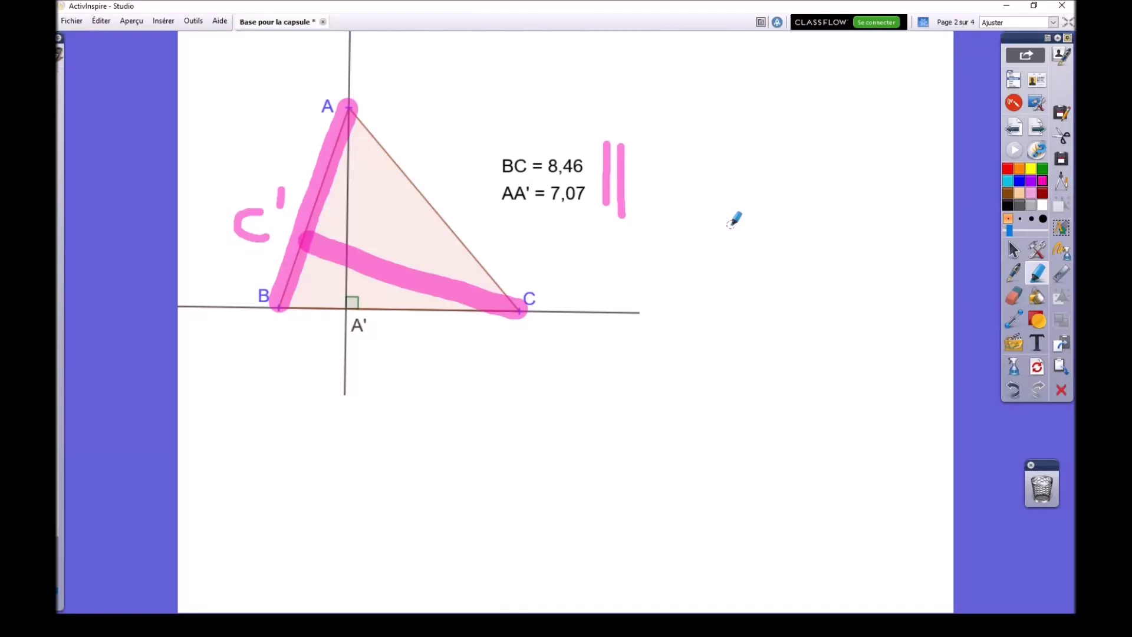
Undo all the pink highlighter strokes on the page
key("ctrl+z")
key("ctrl+z")
key("ctrl+z")
key("ctrl+z")
key("ctrl+z")
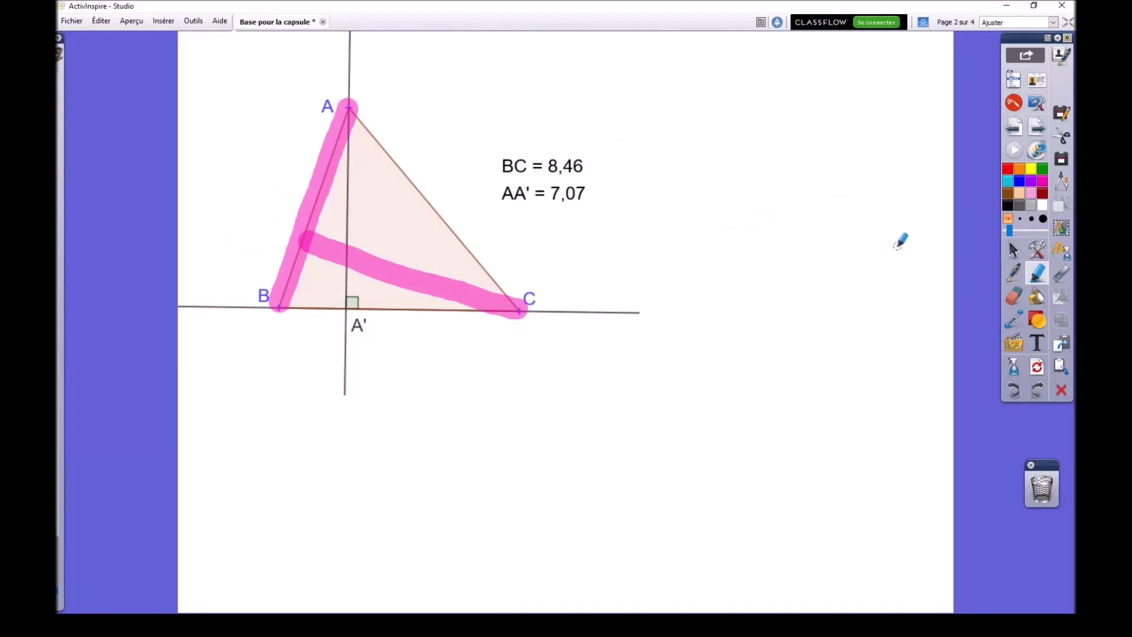
key("ctrl+z")
Reveal the hidden area formula 𝒜 = (b × h)/2 and its version with BC × AA' beside the triangle
left_click(1014, 251)
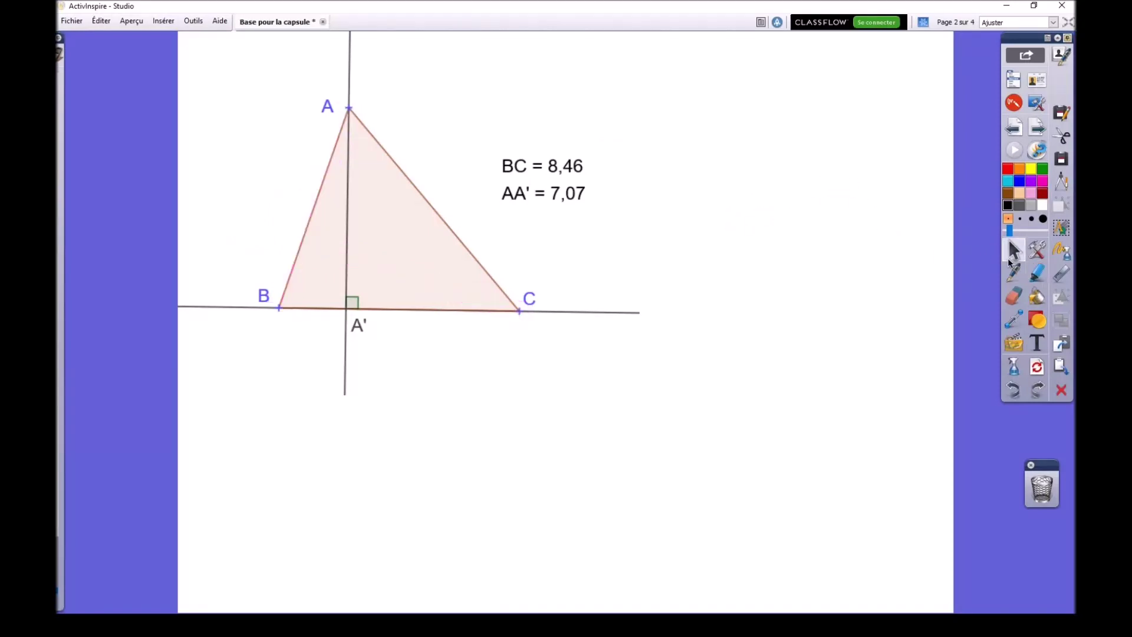
left_click(819, 420)
left_click_drag(798, 240, 887, 311)
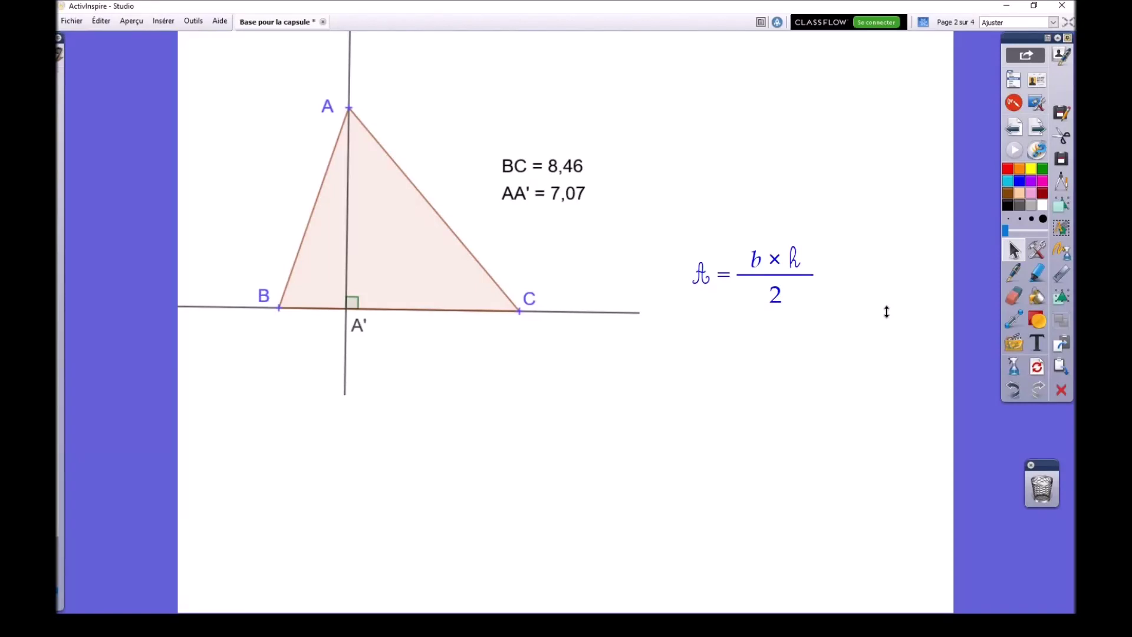
left_click_drag(887, 312, 912, 379)
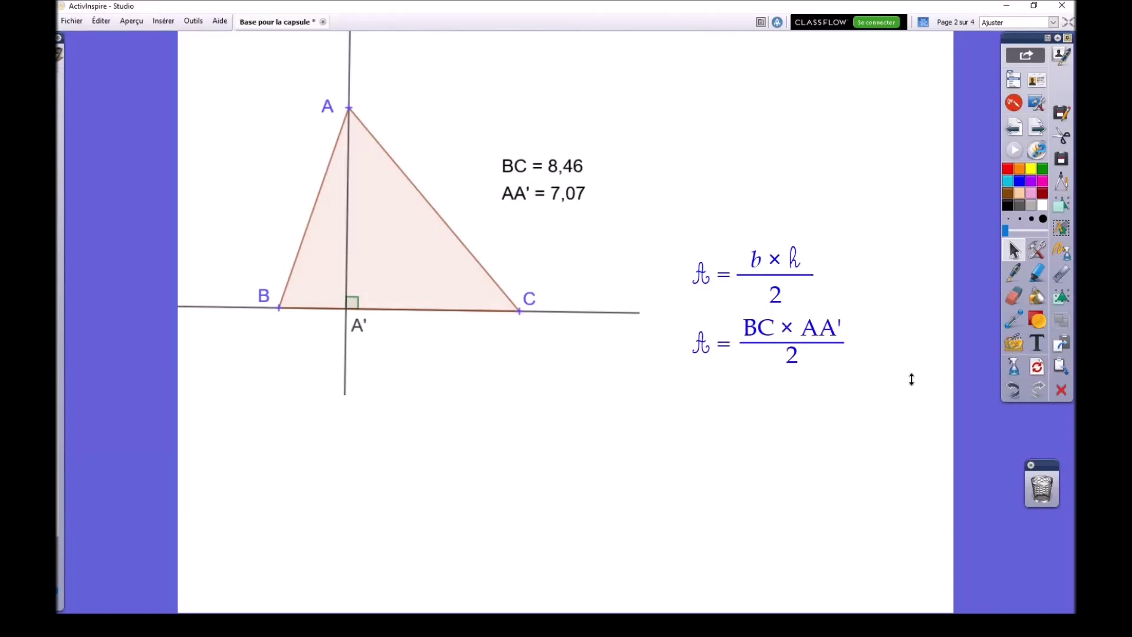